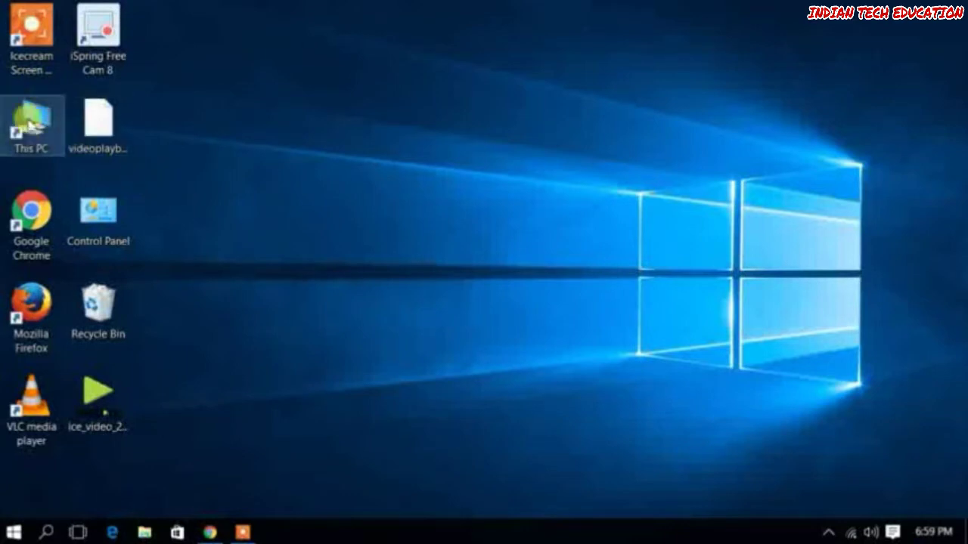
Launch Chrome maximized and run a Google search for 'irctc'
double_click(30, 209)
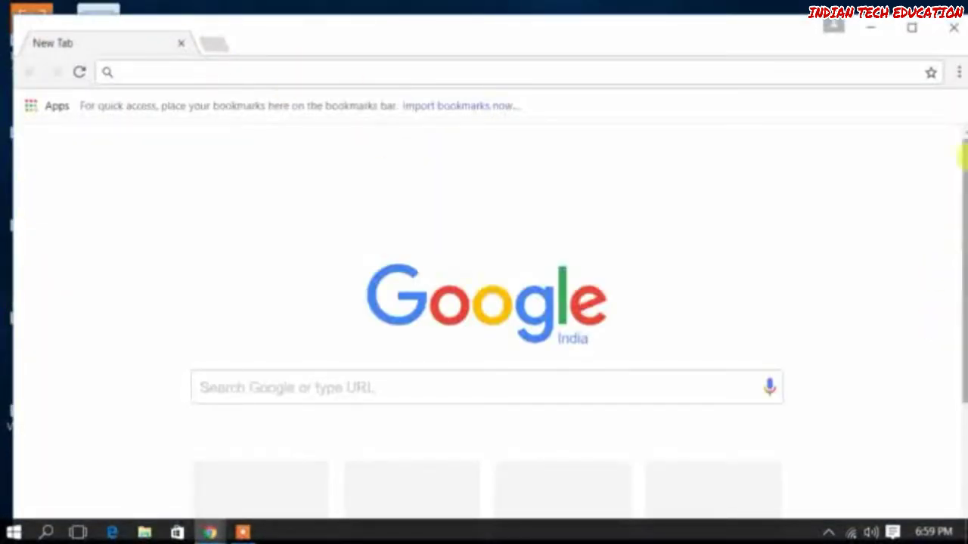
click(911, 27)
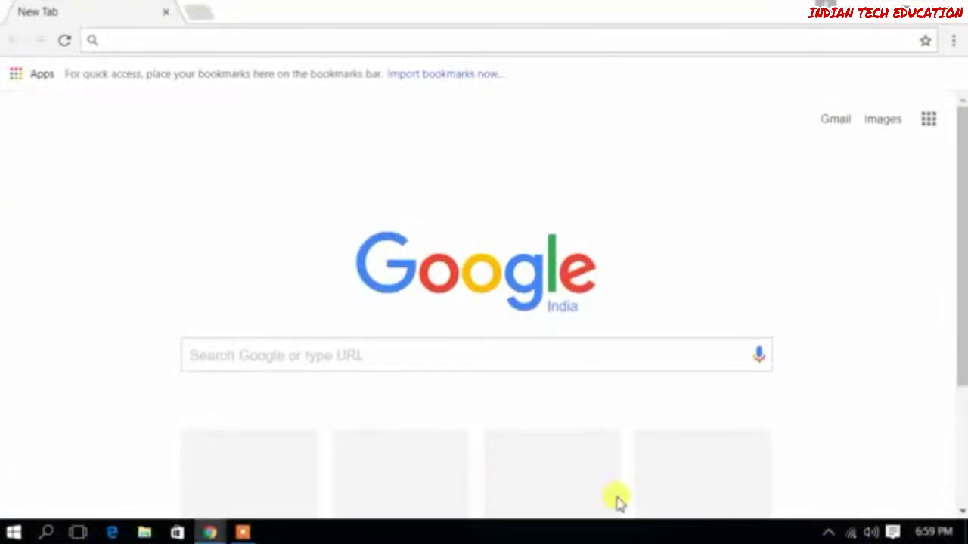
click(605, 354)
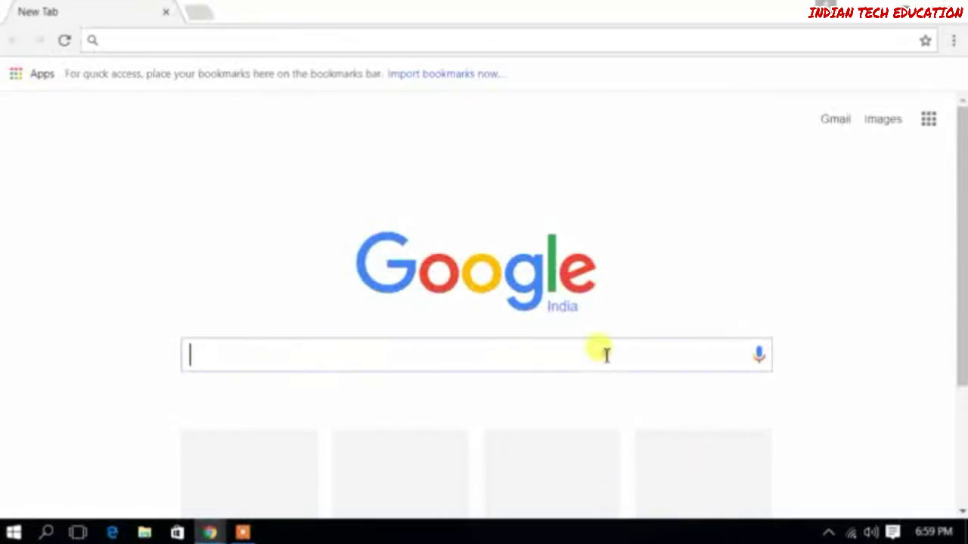
text(i)
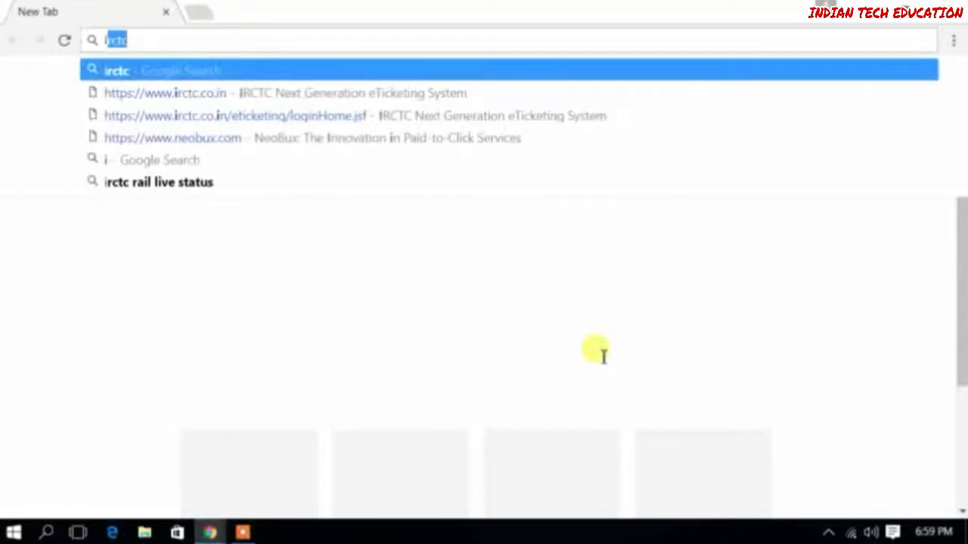
text(rctc)
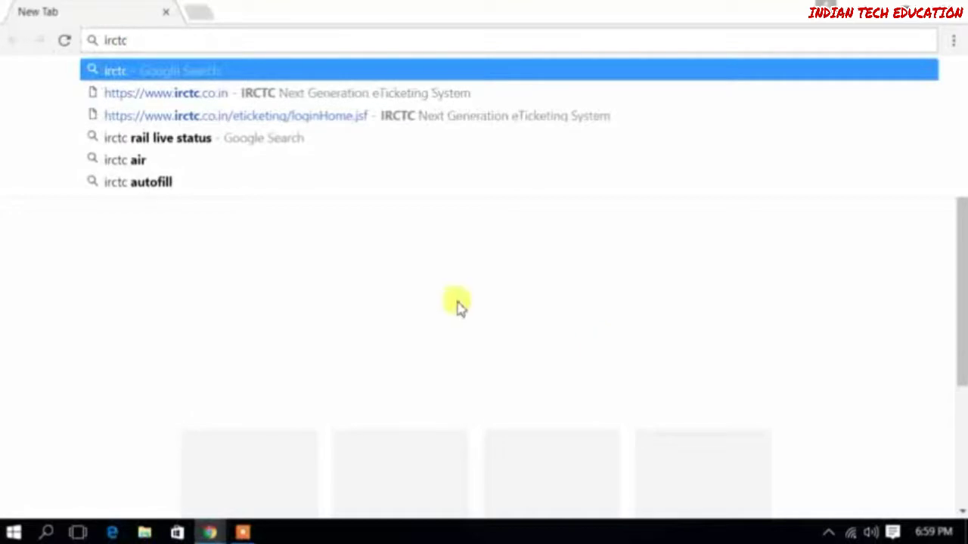
key(Return)
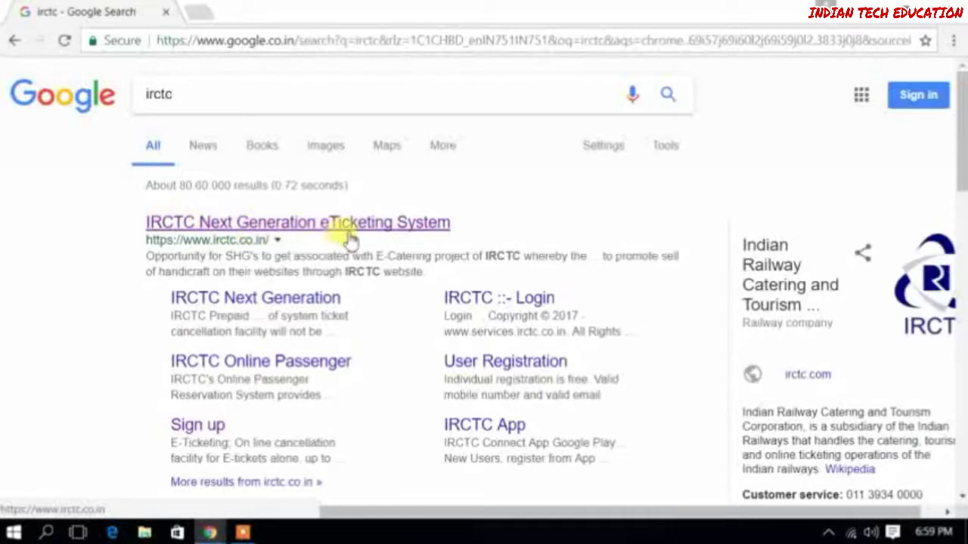
Go to the IRCTC Next Generation eTicketing System site and scroll to its Login panel
click(376, 227)
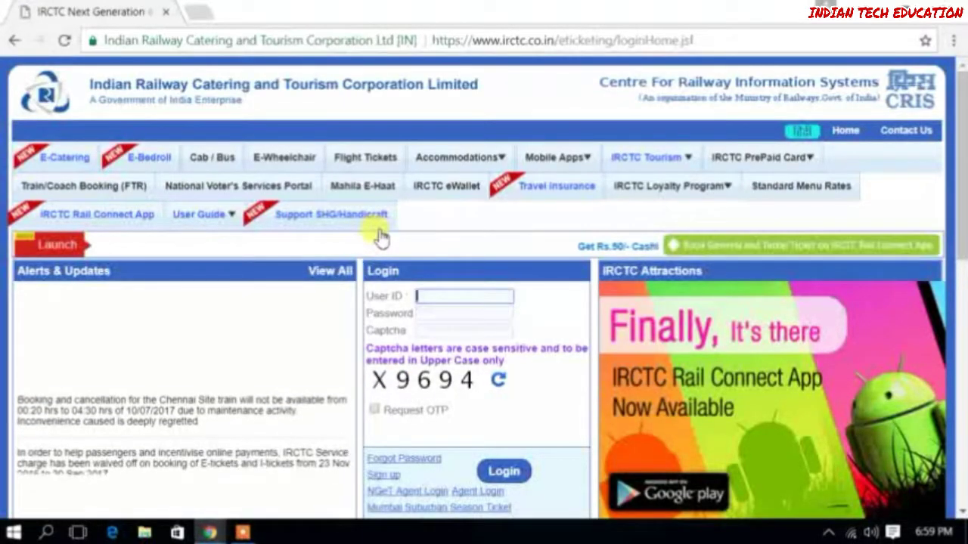
scroll(571, 412, down, 1)
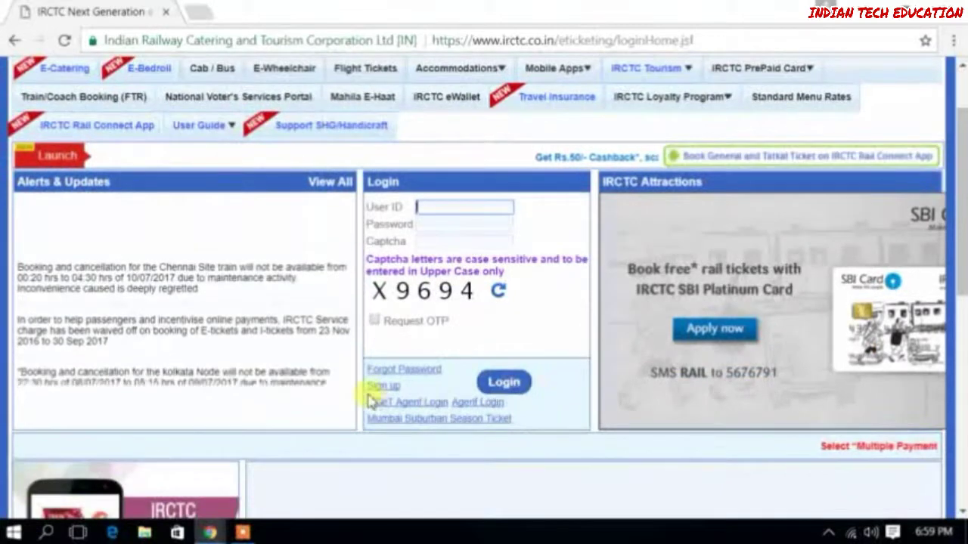
scroll(390, 391, down, 1)
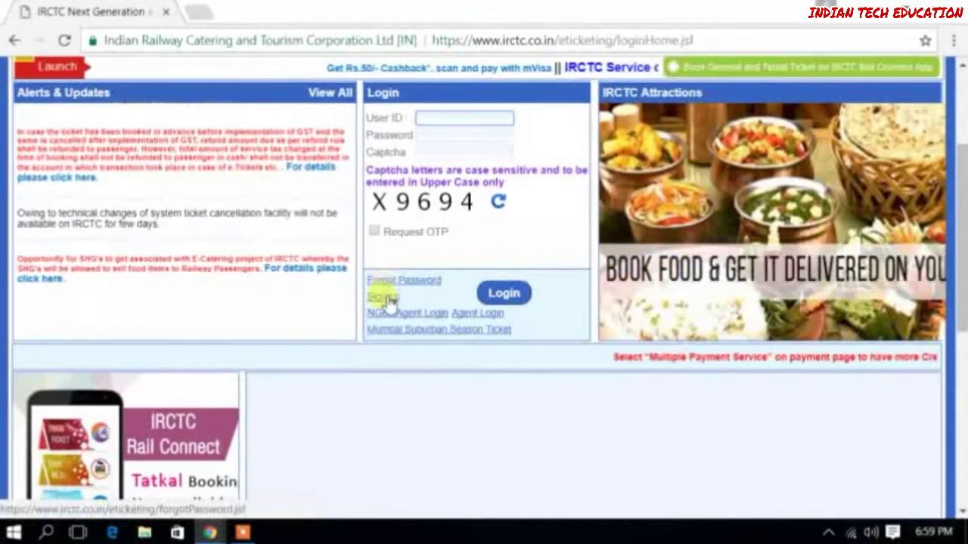
Follow the Sign up link and look over the Individual Registration form
click(384, 297)
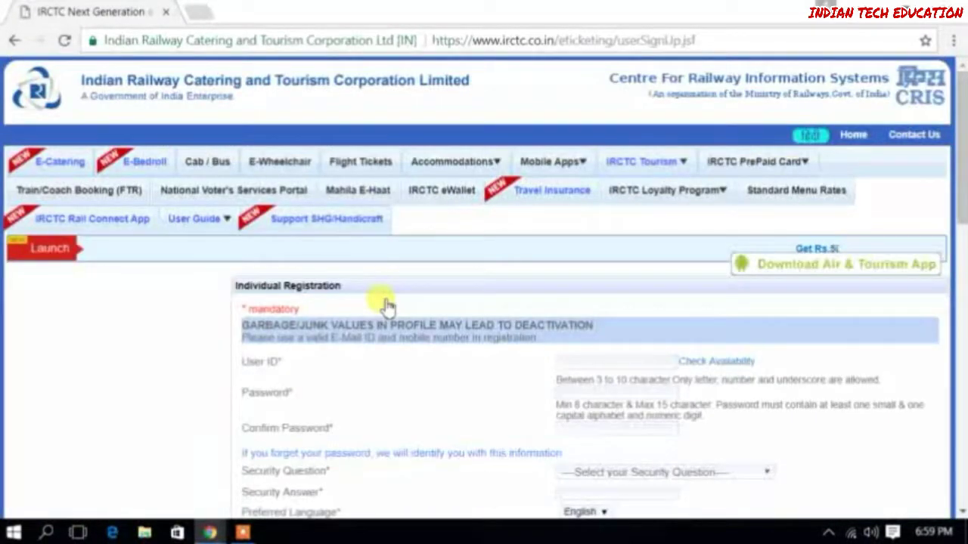
scroll(386, 304, down, 2)
scroll(386, 304, down, 5)
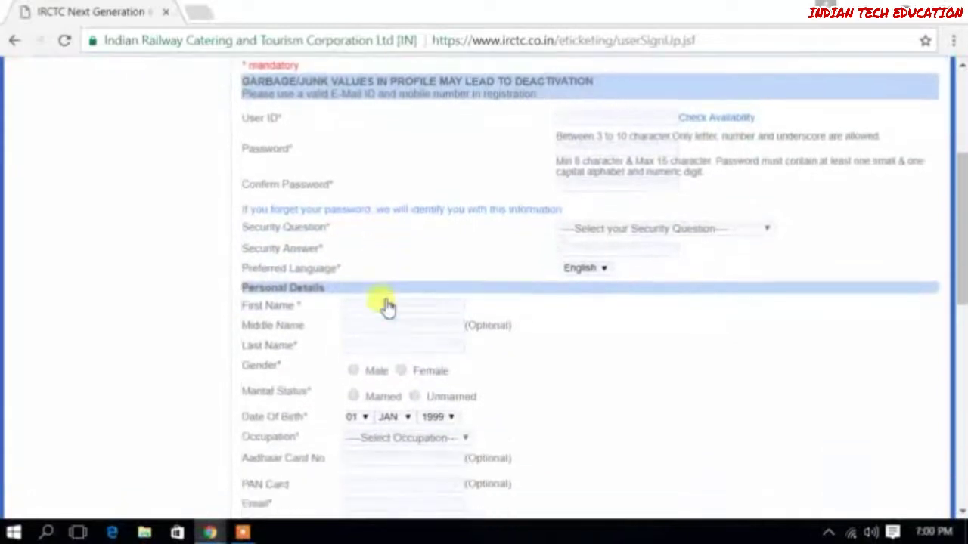
scroll(386, 304, down, 5)
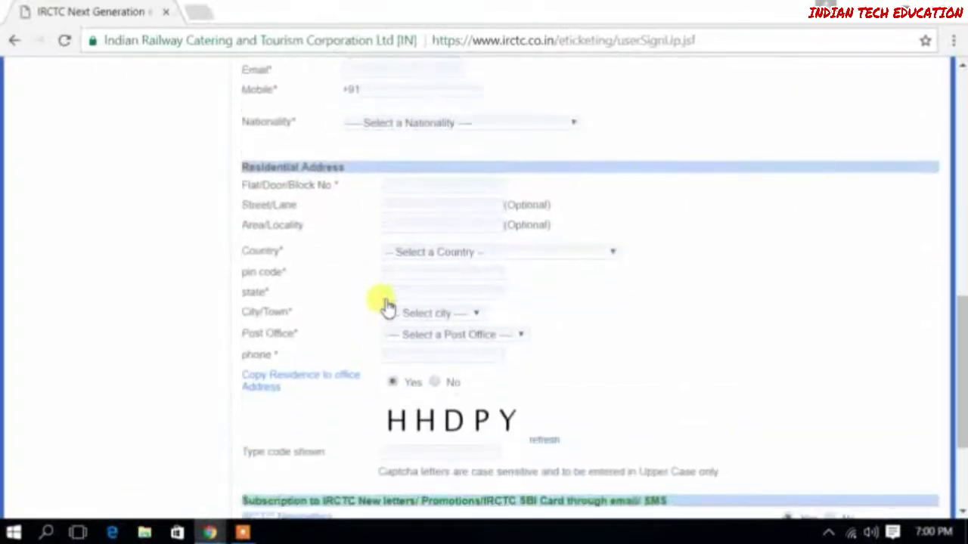
scroll(385, 304, up, 10)
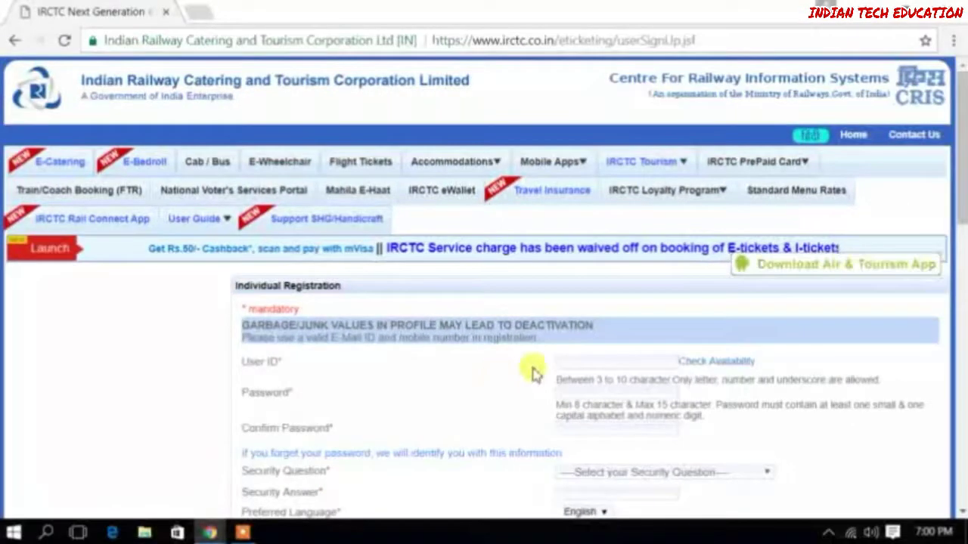
Choose a user ID, verify it is available, and enter the password twice
click(605, 364)
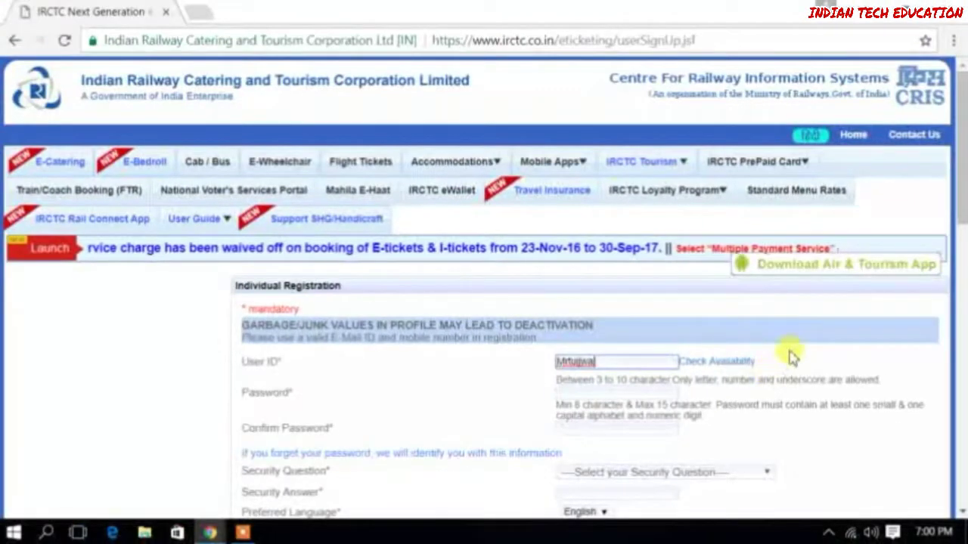
click(658, 335)
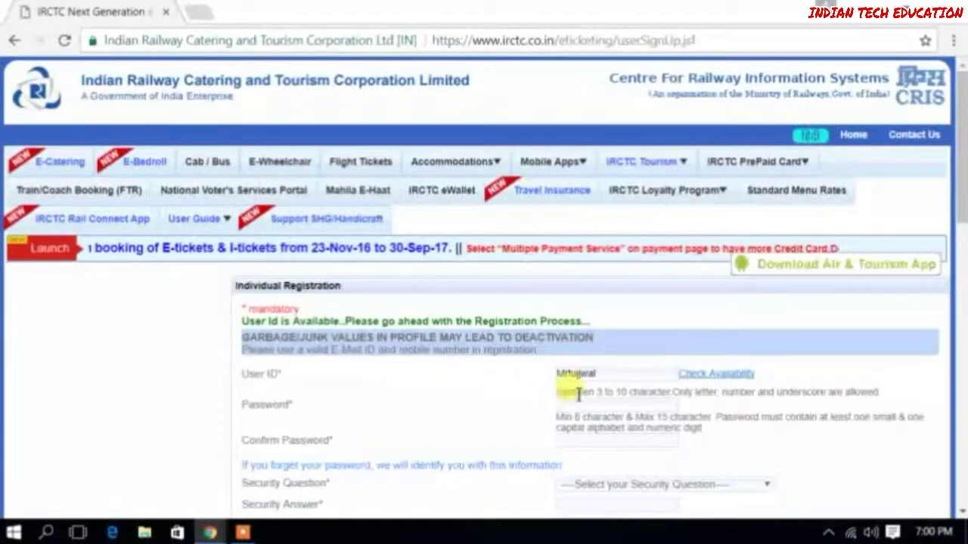
click(592, 401)
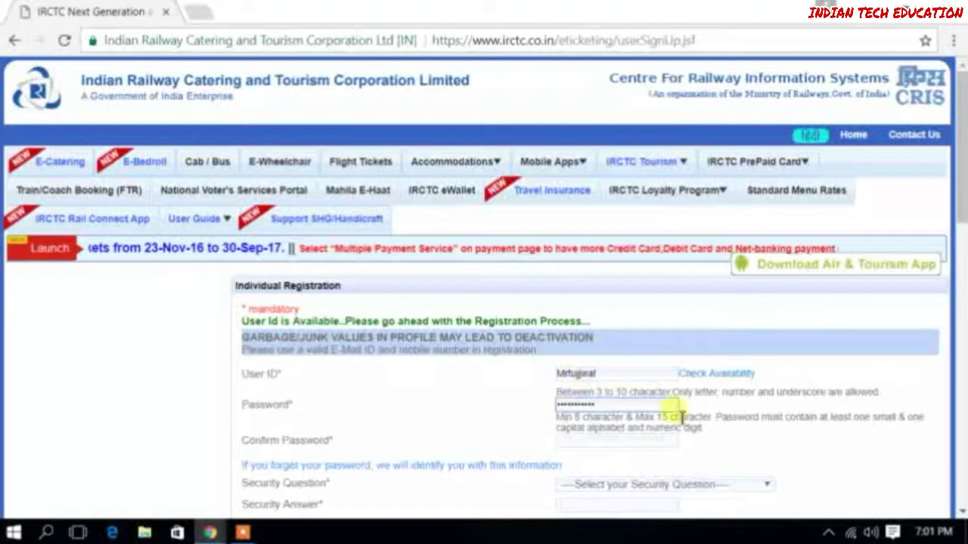
click(624, 441)
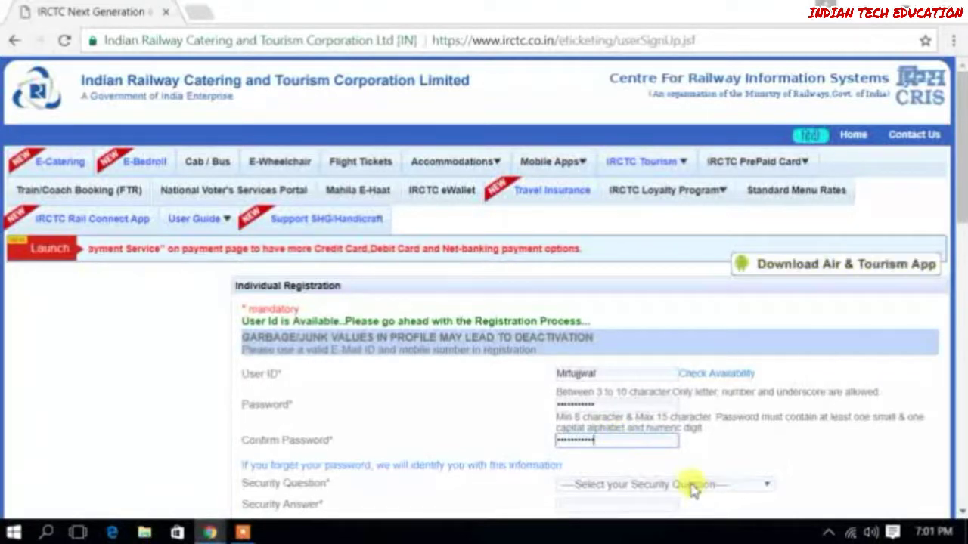
Set the security question to 'What is your pet name?' and enter its answer
scroll(703, 469, down, 1)
click(760, 398)
click(817, 403)
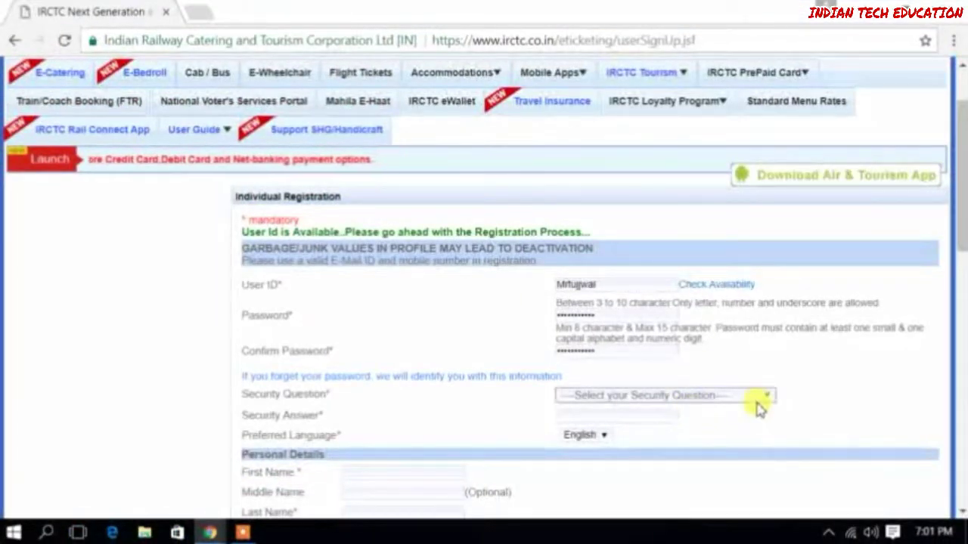
click(760, 408)
click(684, 285)
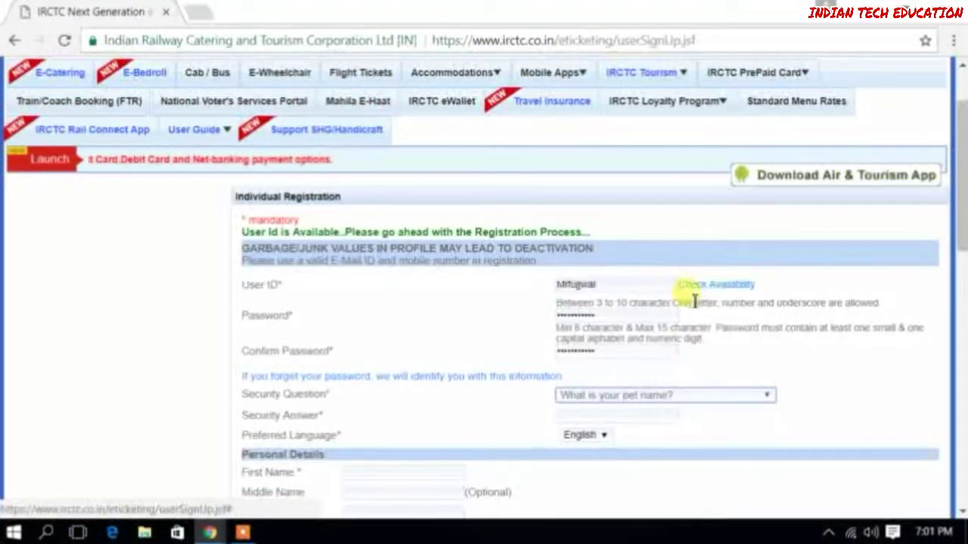
click(655, 414)
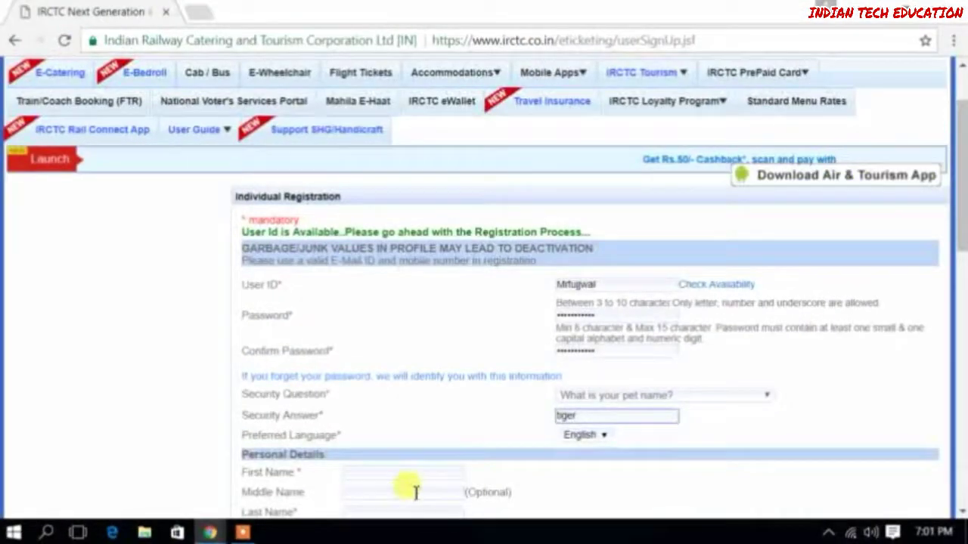
Fill in the first and last name and select Male as gender
scroll(411, 492, down, 3)
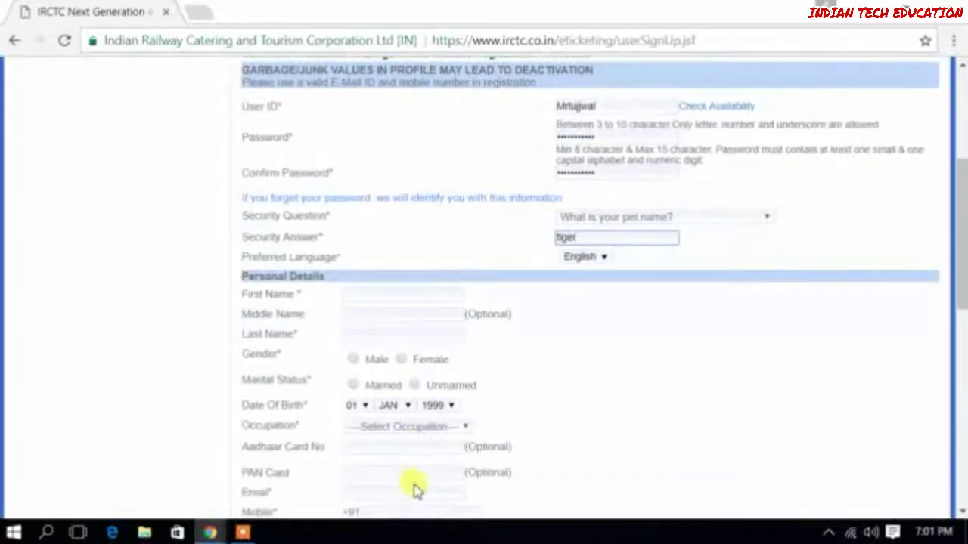
click(420, 298)
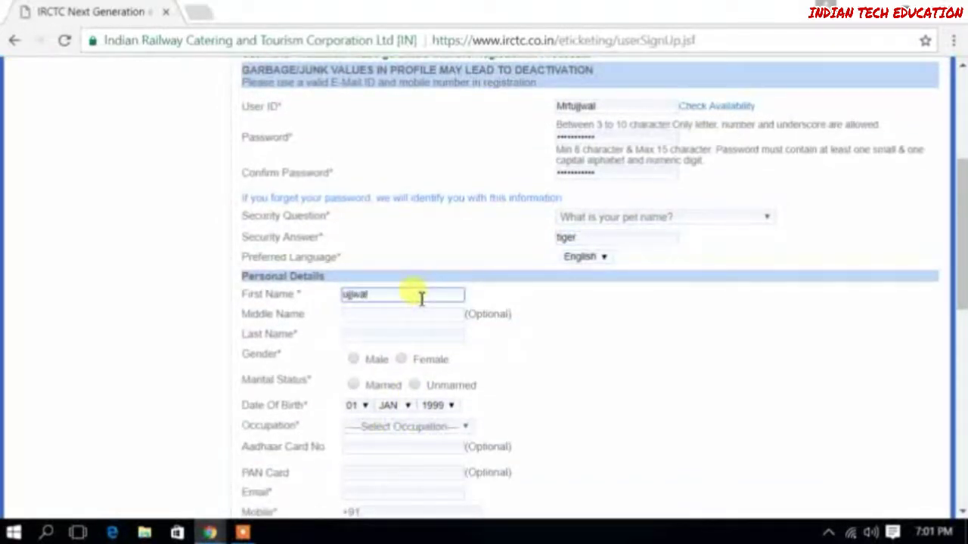
click(407, 337)
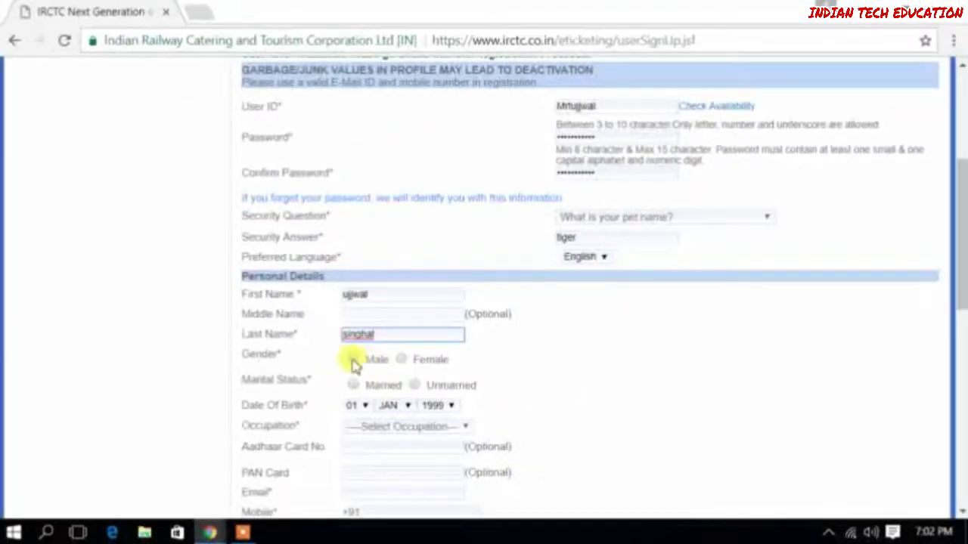
click(314, 334)
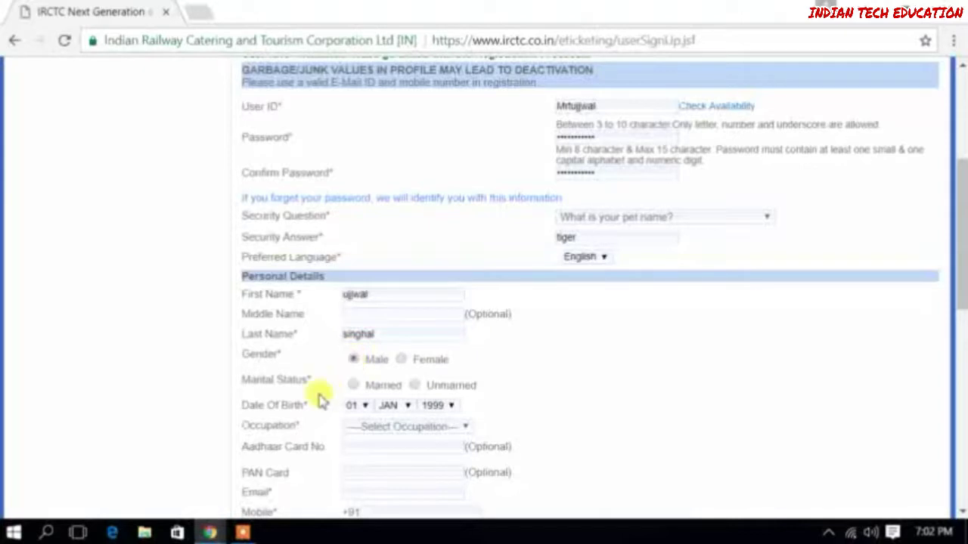
Set marital status to Unmarried, birth day to 29, and occupation to Student
click(416, 385)
scroll(418, 393, down, 1)
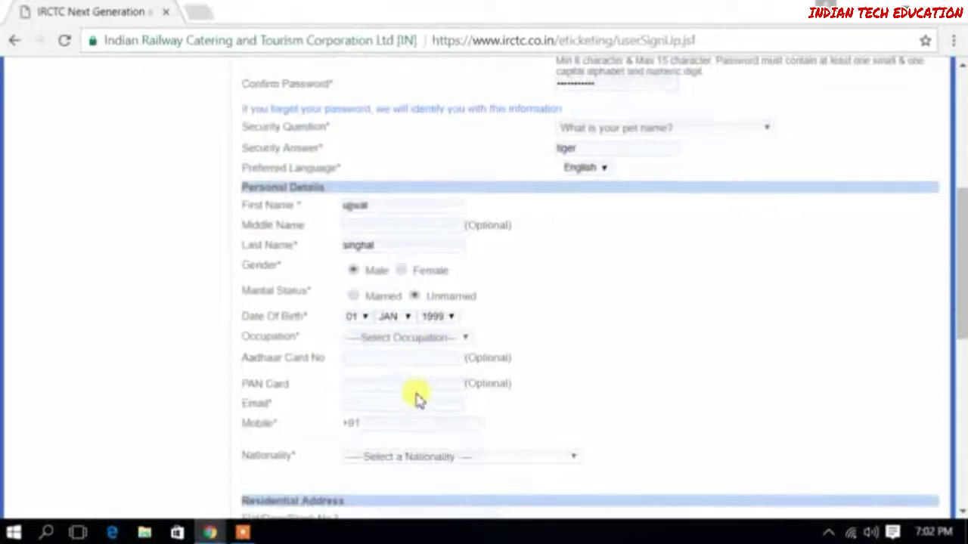
click(361, 317)
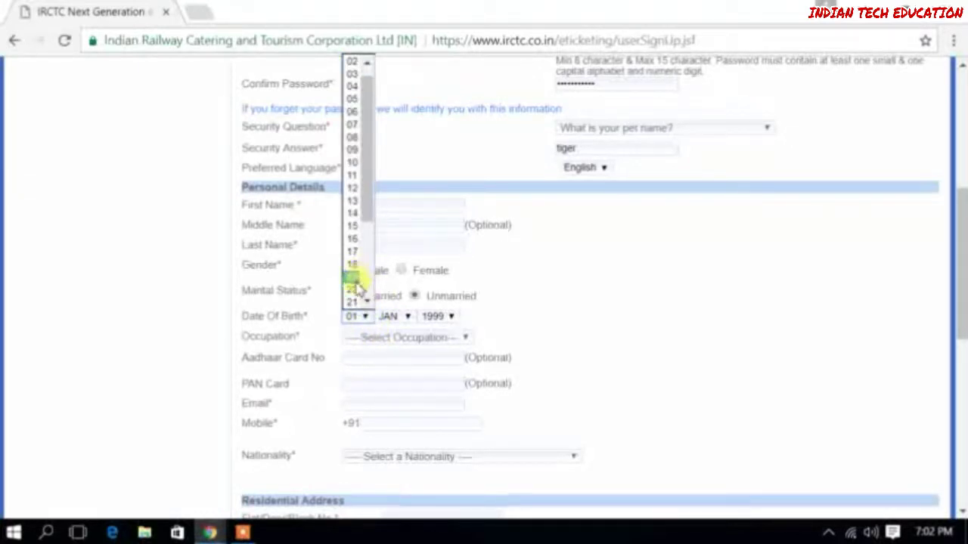
scroll(358, 283, down, 3)
click(355, 279)
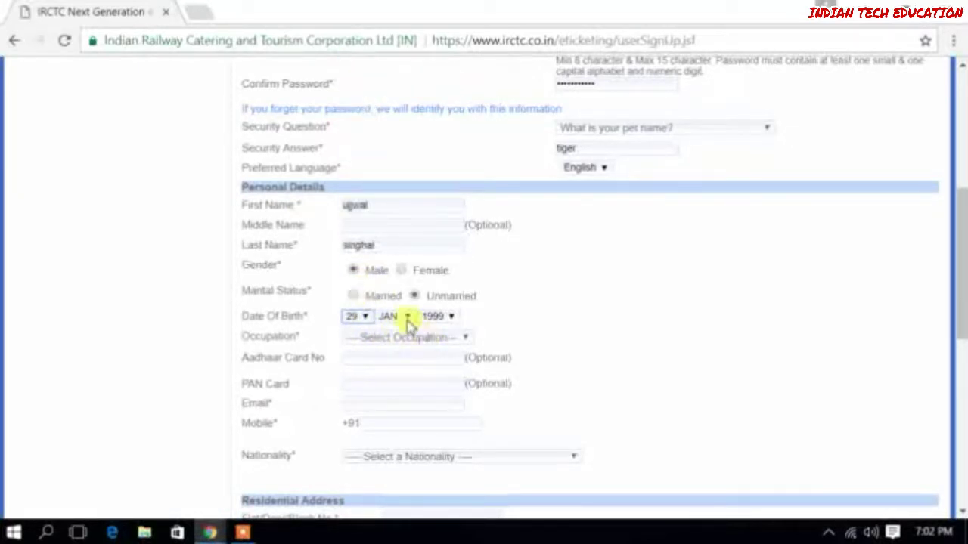
click(443, 340)
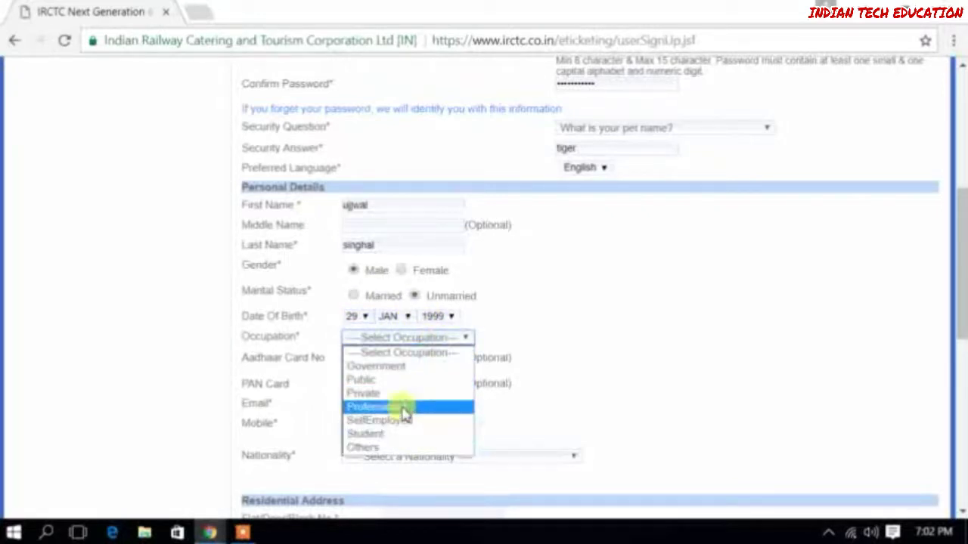
click(403, 435)
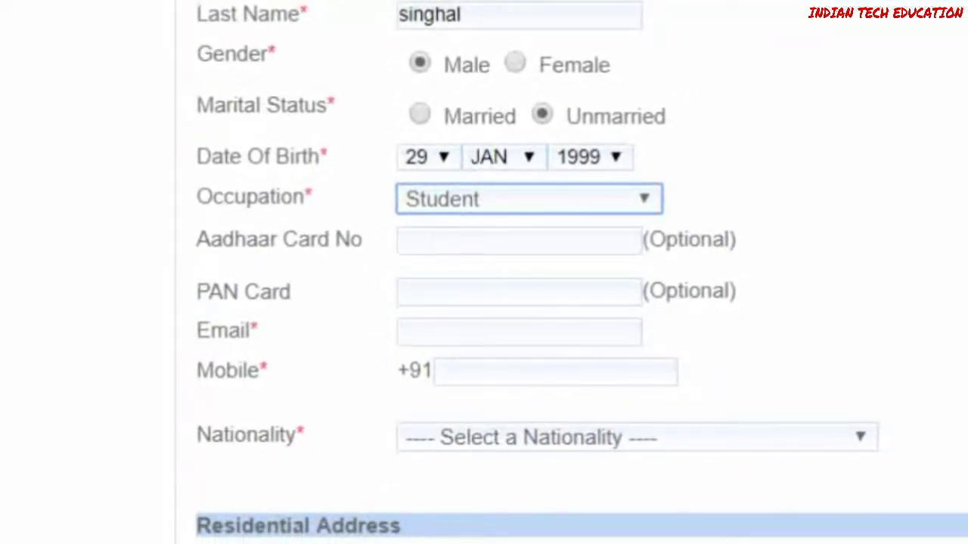
Fill in the e-mail address and the mobile number
click(426, 331)
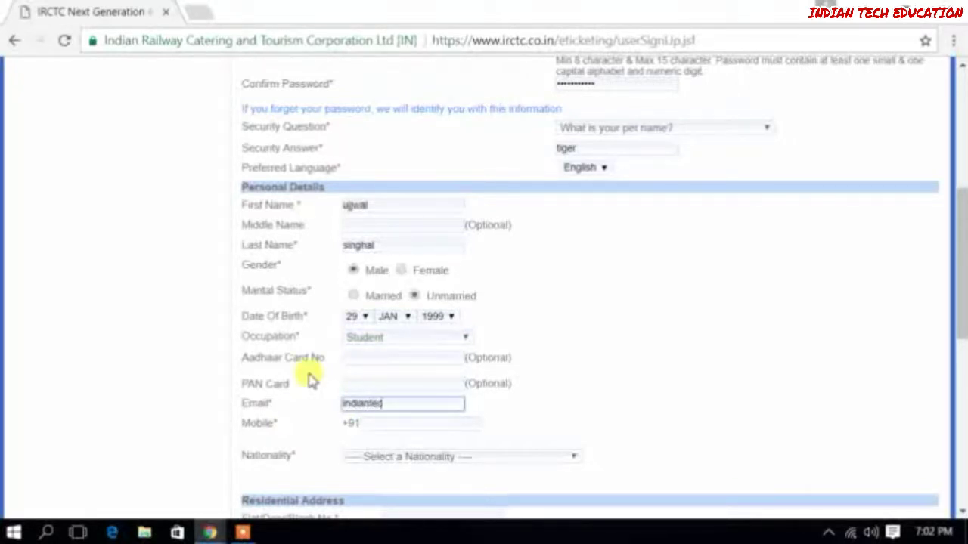
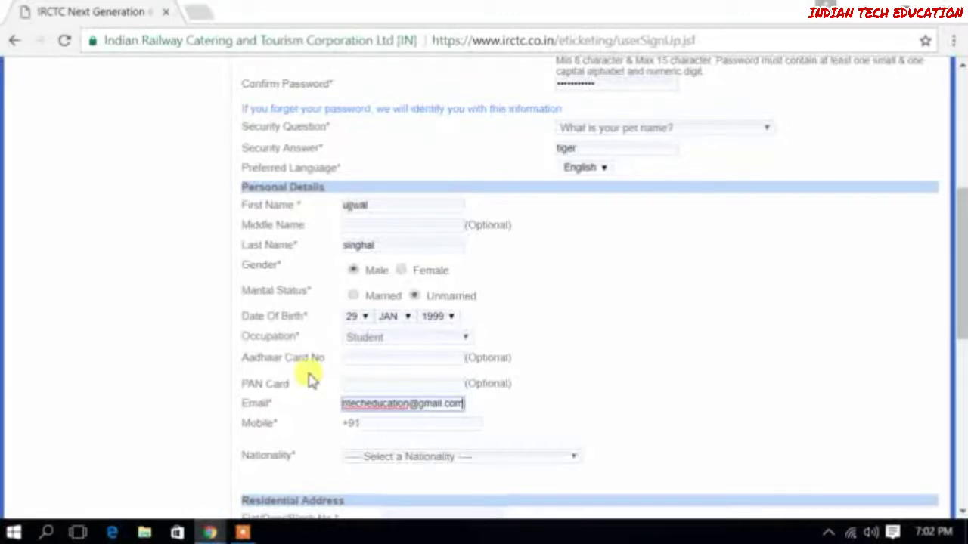
click(444, 424)
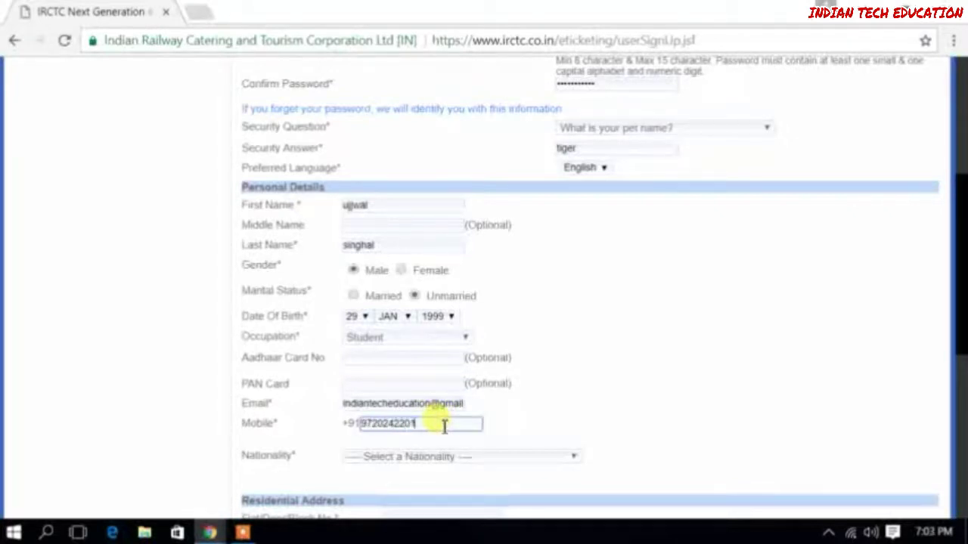
scroll(529, 453, down, 1)
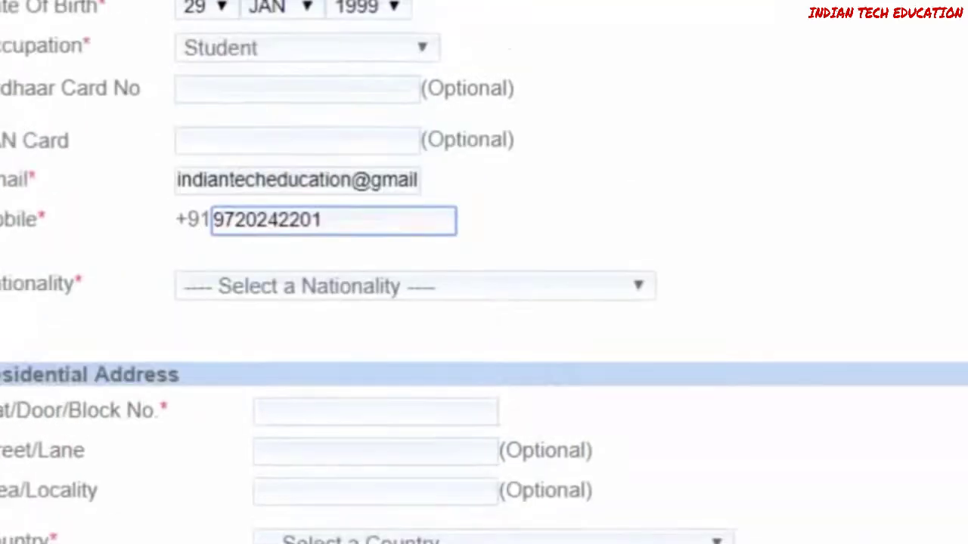
Choose India as nationality and scroll through the rest of the registration form
click(565, 291)
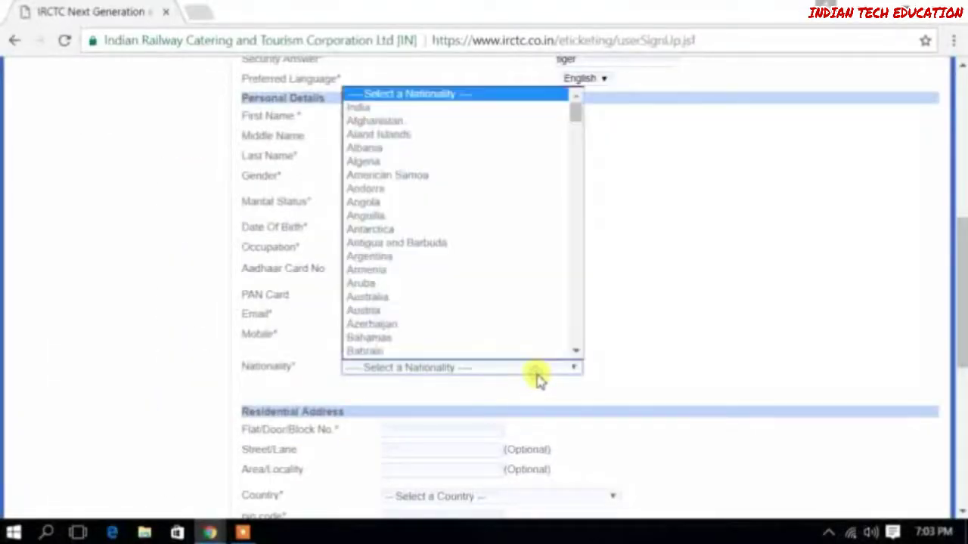
click(439, 107)
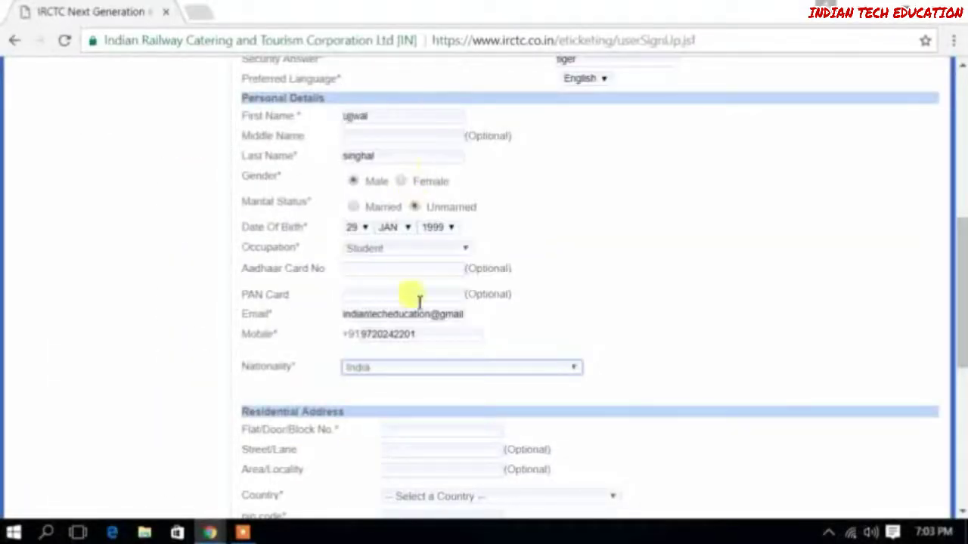
scroll(442, 389, down, 2)
scroll(444, 389, down, 3)
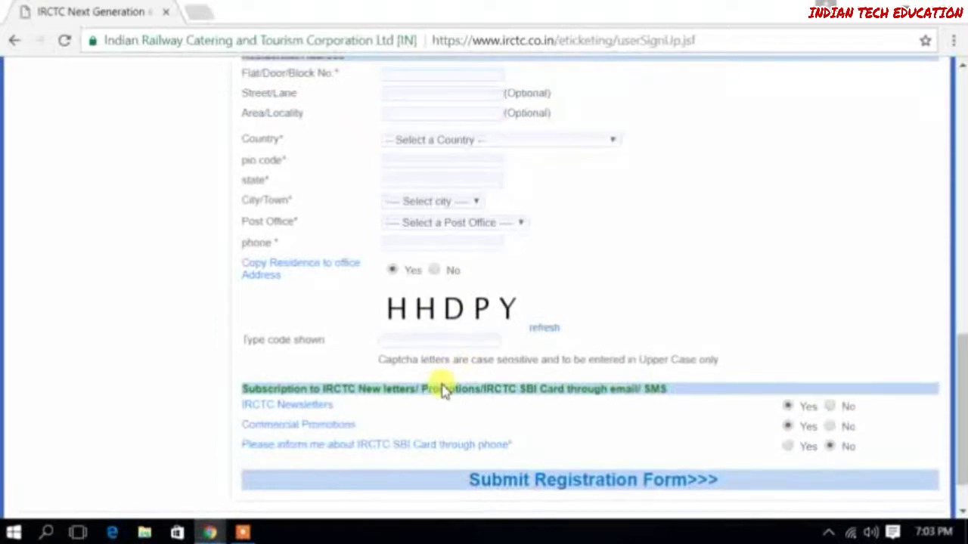
scroll(445, 389, up, 1)
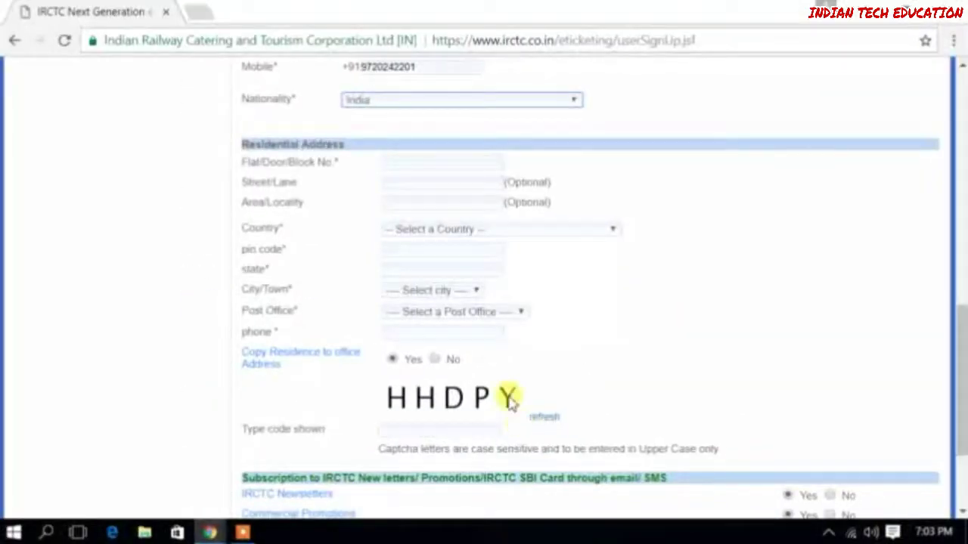
scroll(514, 393, down, 3)
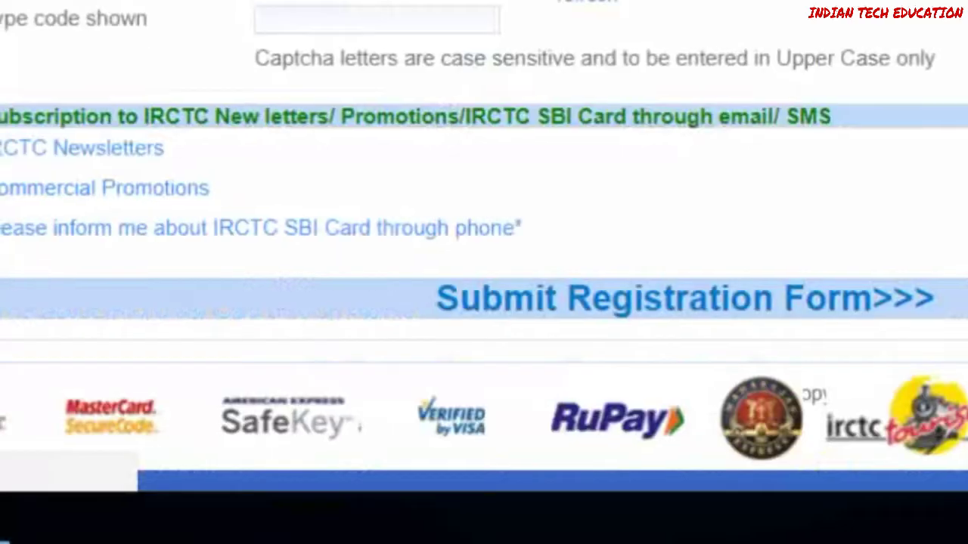
scroll(599, 497, up, 12)
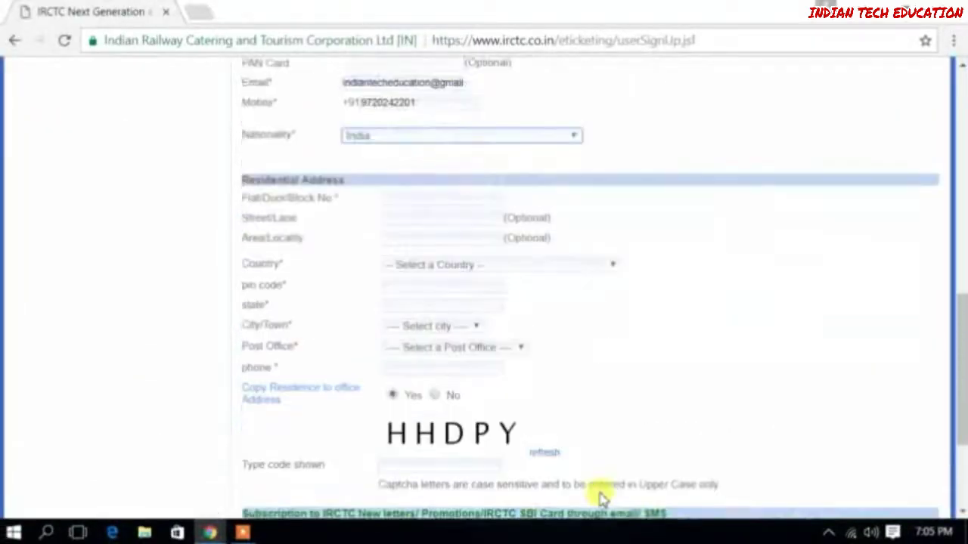
scroll(599, 497, up, 1)
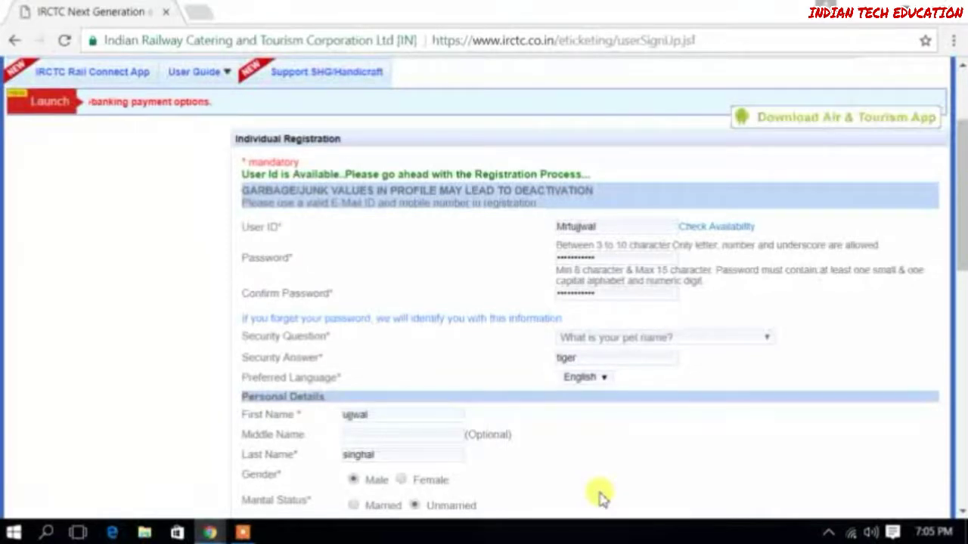
scroll(625, 495, up, 2)
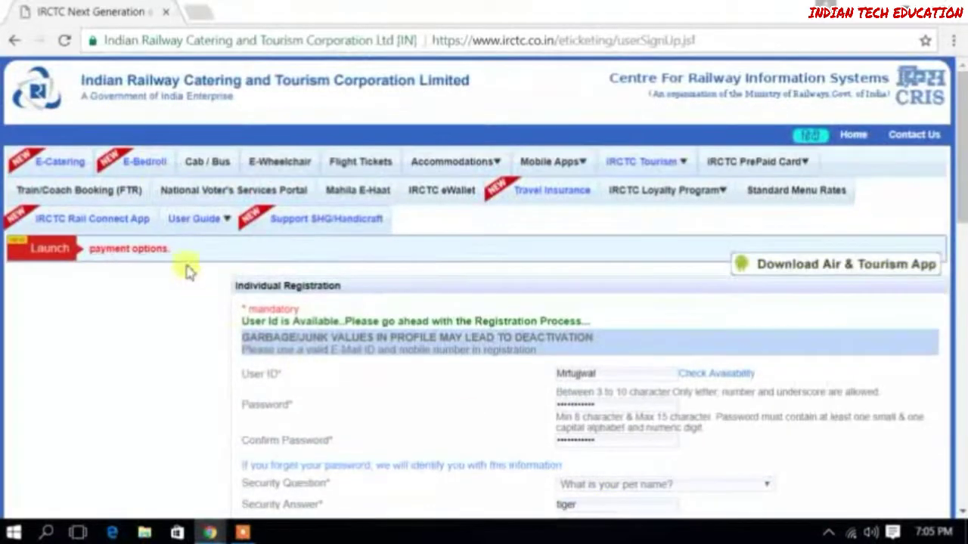
Return to the login page and enter the account's user ID and password
click(14, 41)
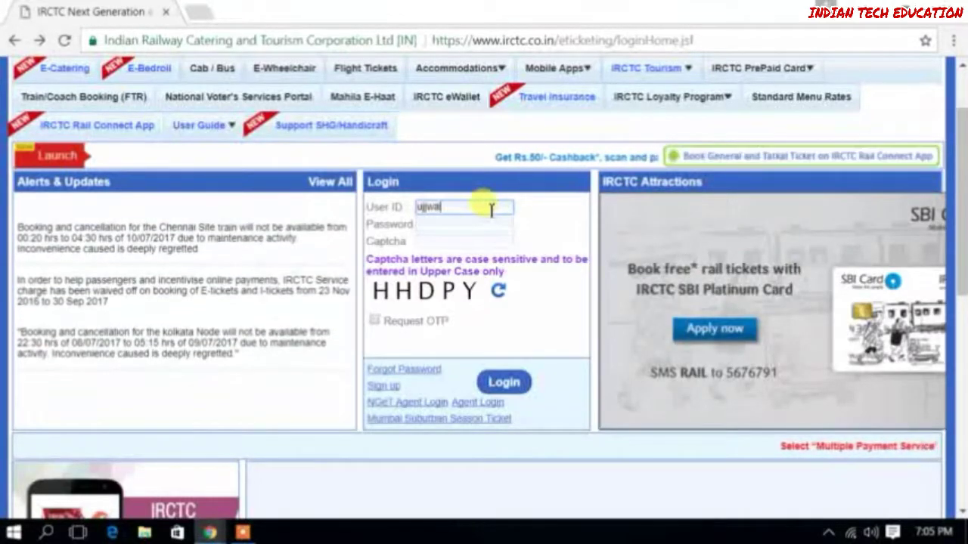
text(0121)
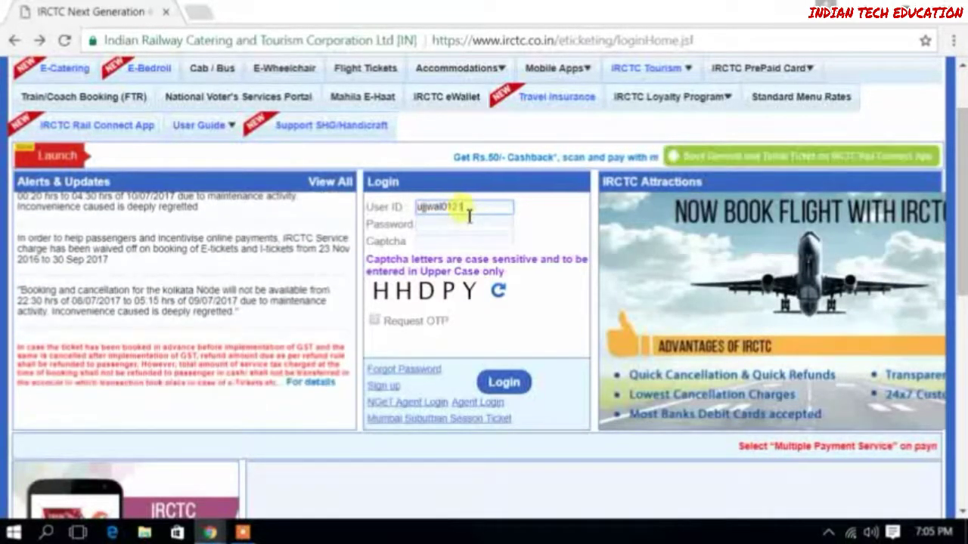
click(469, 225)
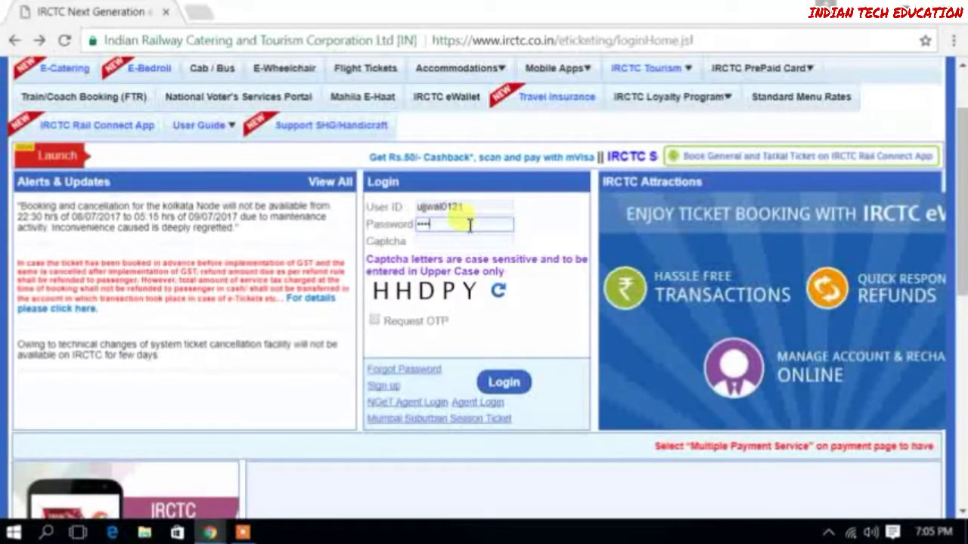
text(••••••••)
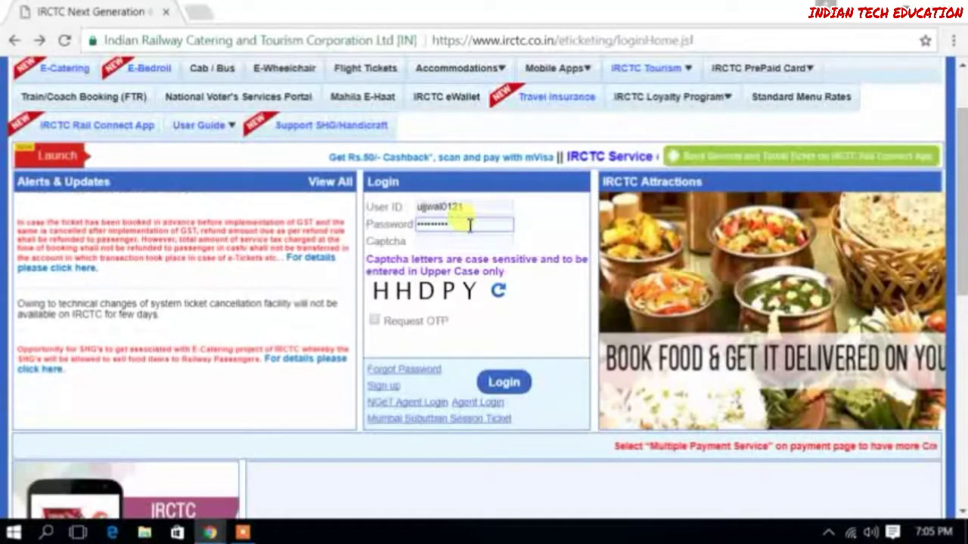
key(BackSpace)
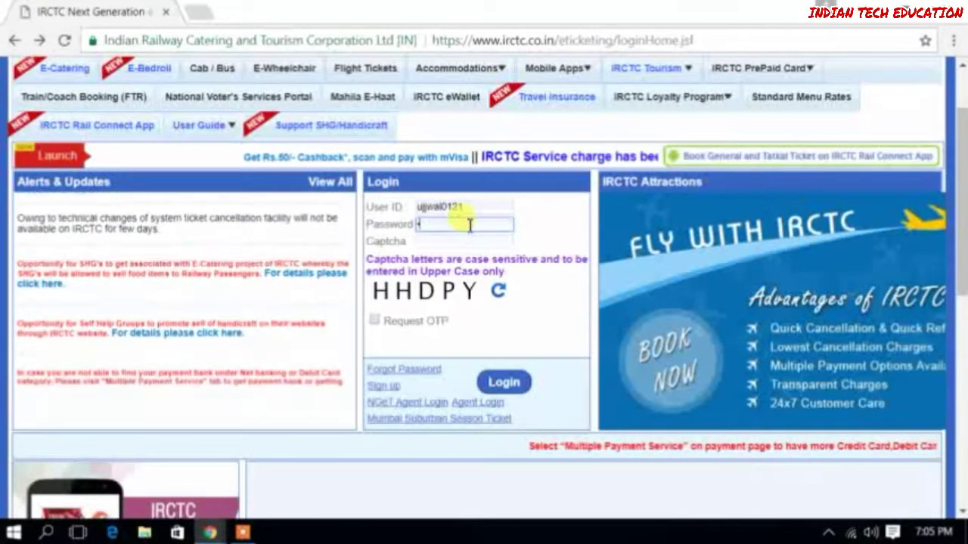
text(••)
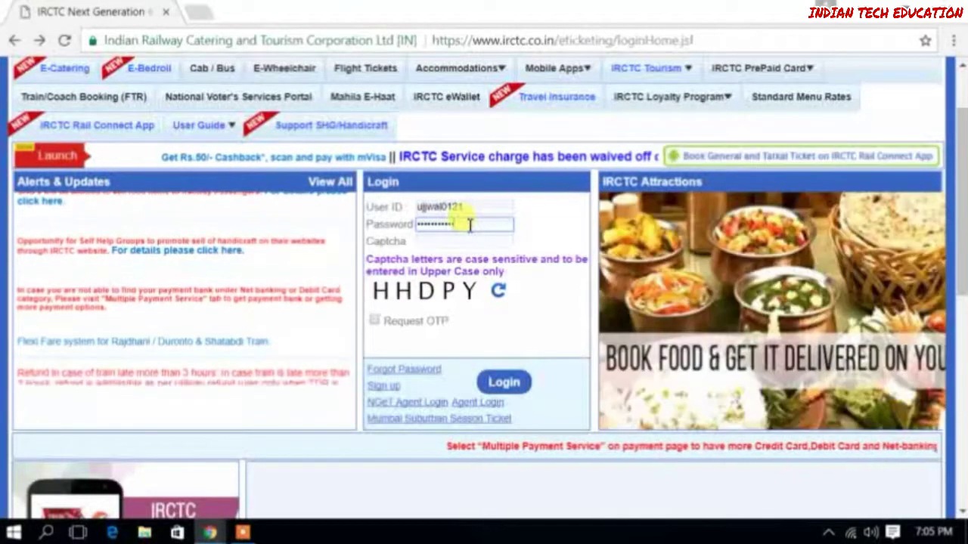
Enter the displayed captcha code and submit the login
click(469, 239)
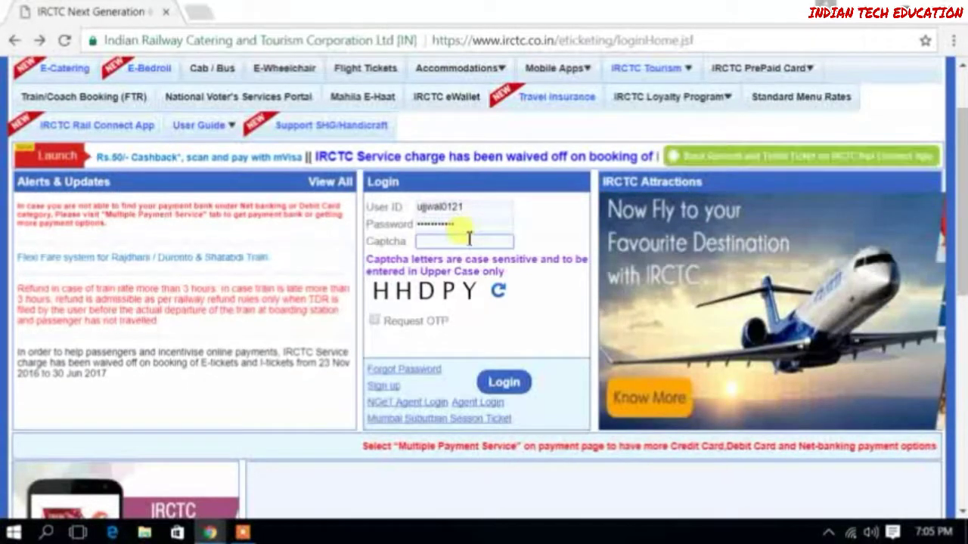
text(HH)
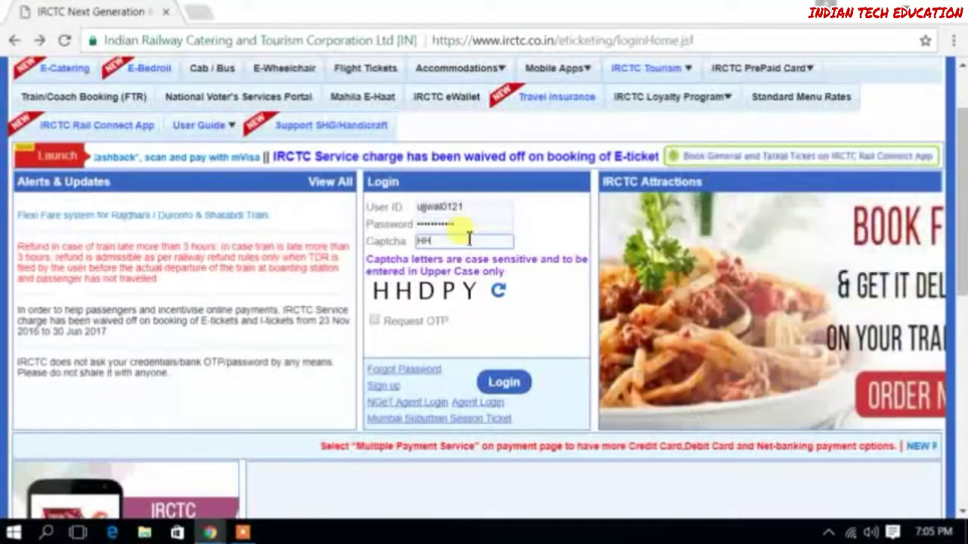
text(DP)
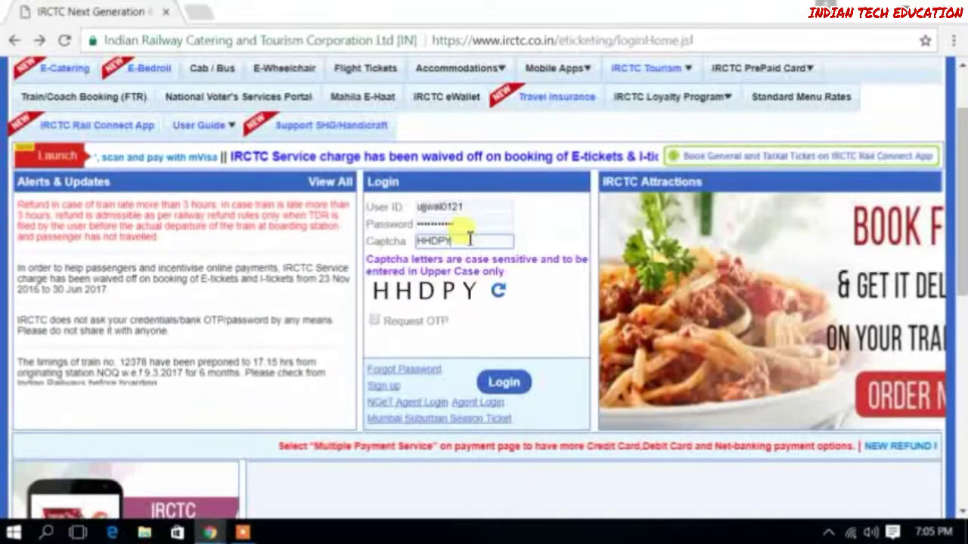
text(Y)
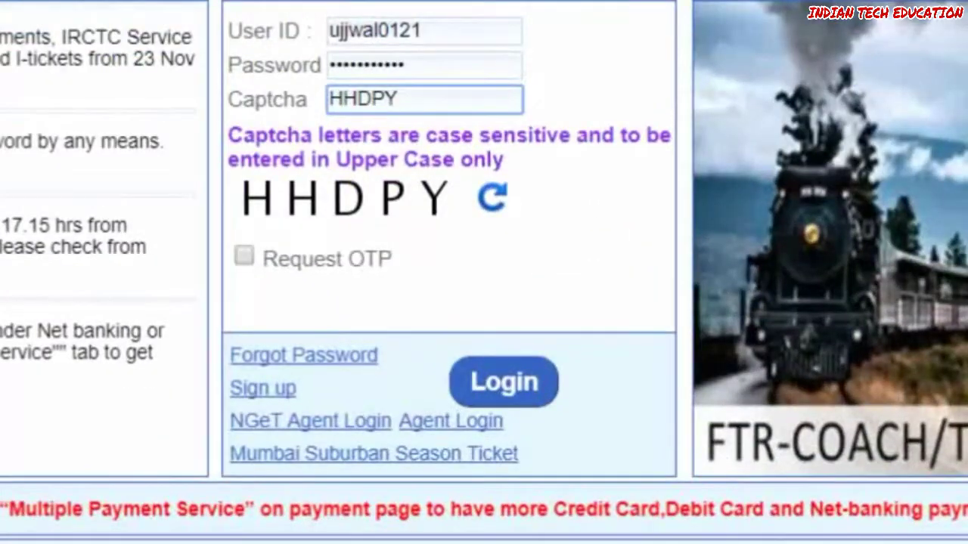
click(503, 383)
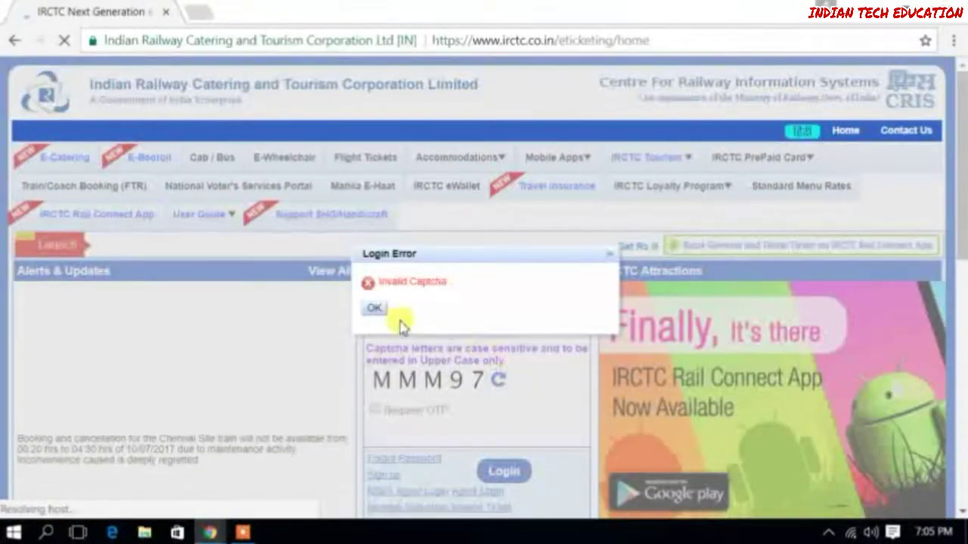
Dismiss the captcha error, re-enter user ID, password and new captcha, and log in
click(375, 309)
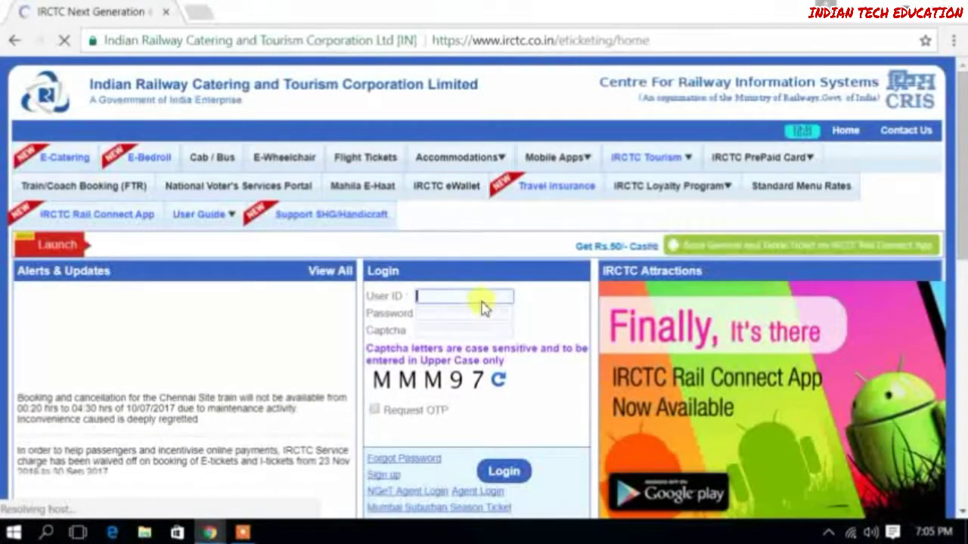
text(UJJWAL)
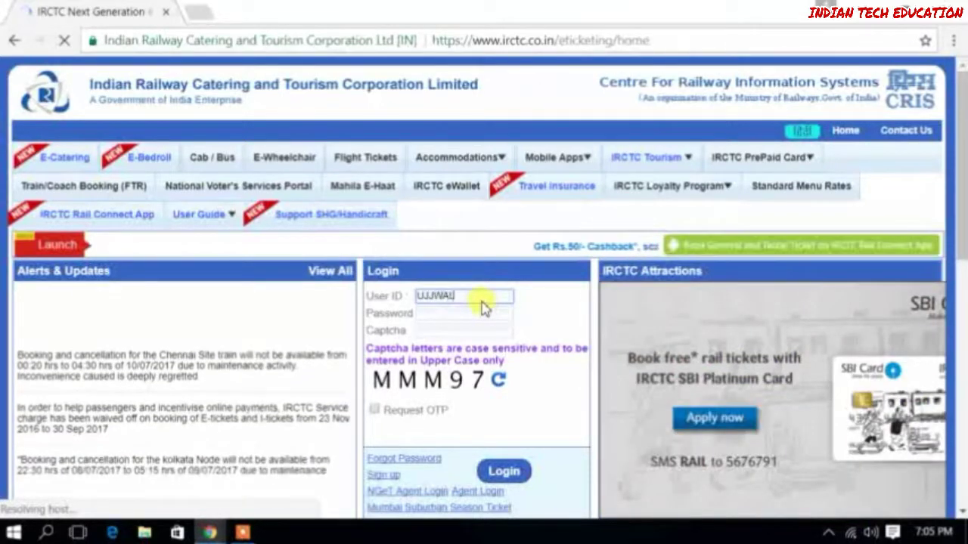
text(0121)
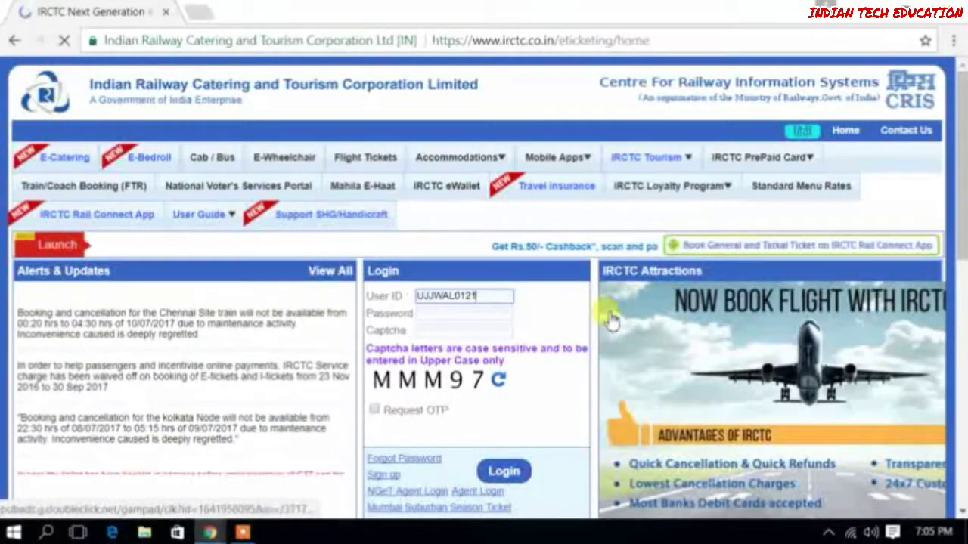
key(BackSpace)
key(BackSpace)
key(BackSpace)
key(BackSpace)
key(BackSpace)
key(BackSpace)
key(BackSpace)
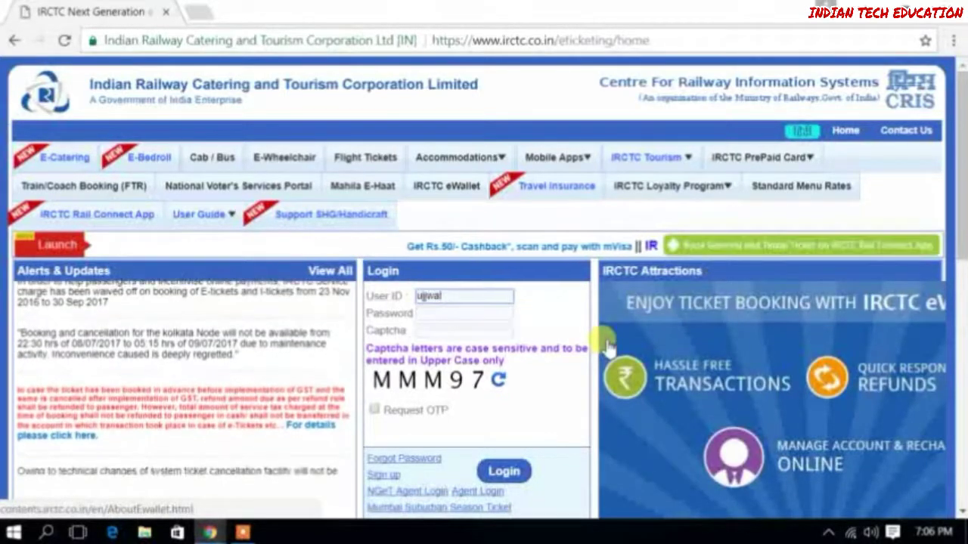
text(ujjwal0121)
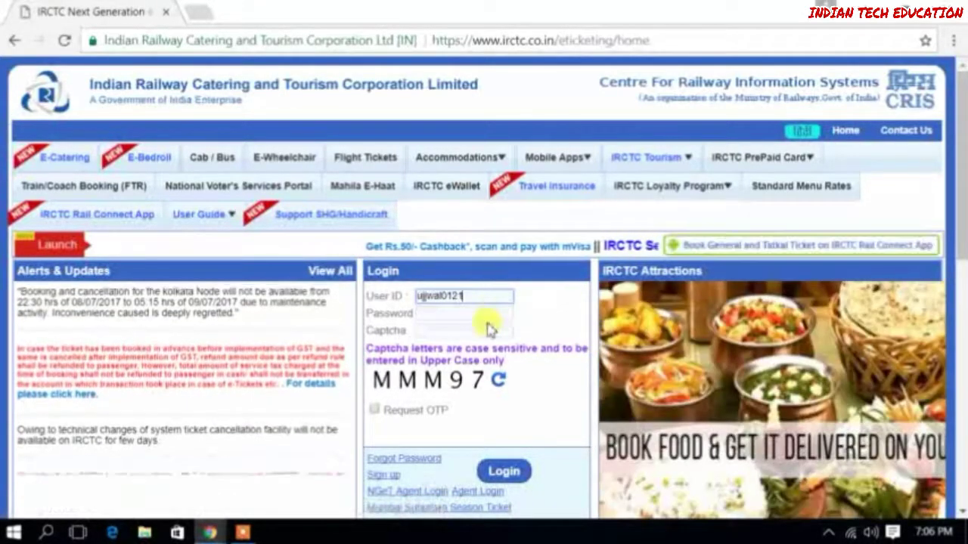
click(490, 314)
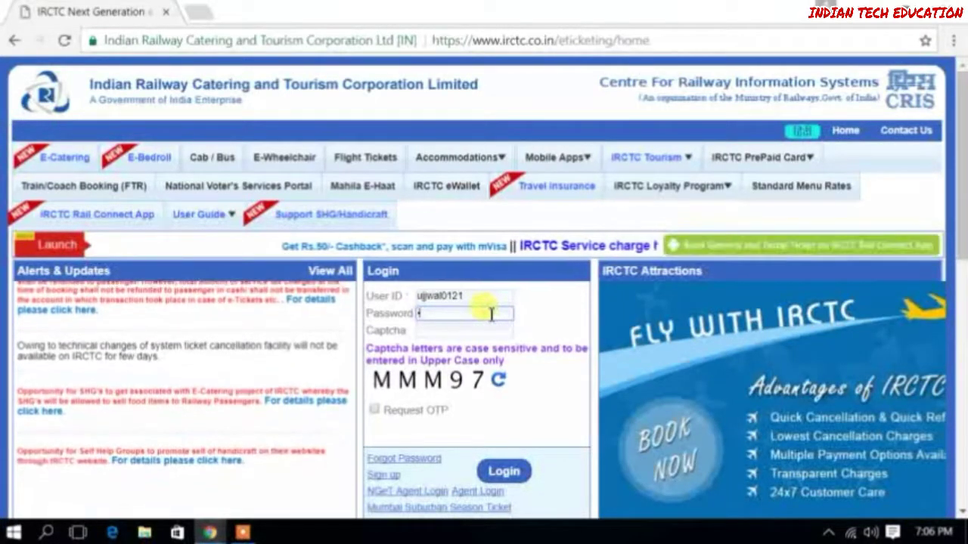
text(••••••••••)
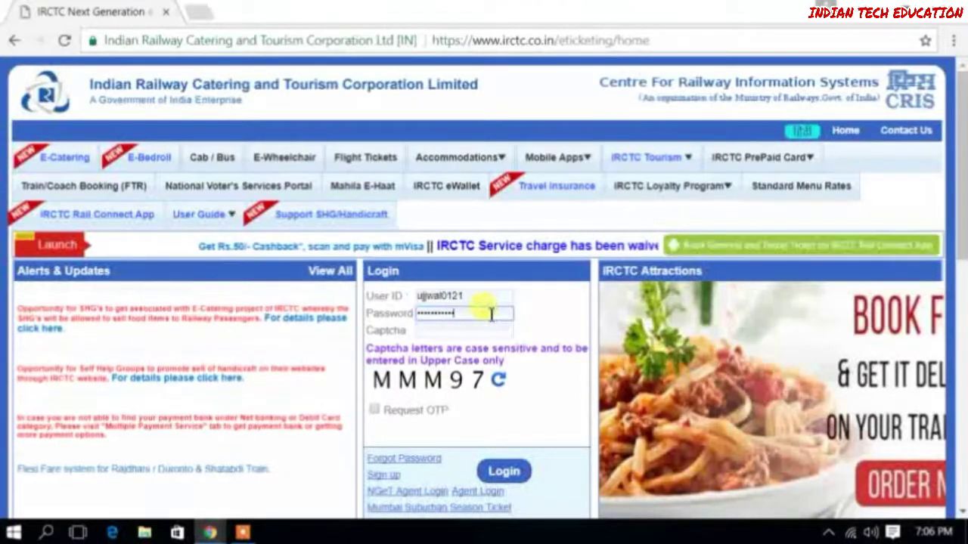
click(477, 330)
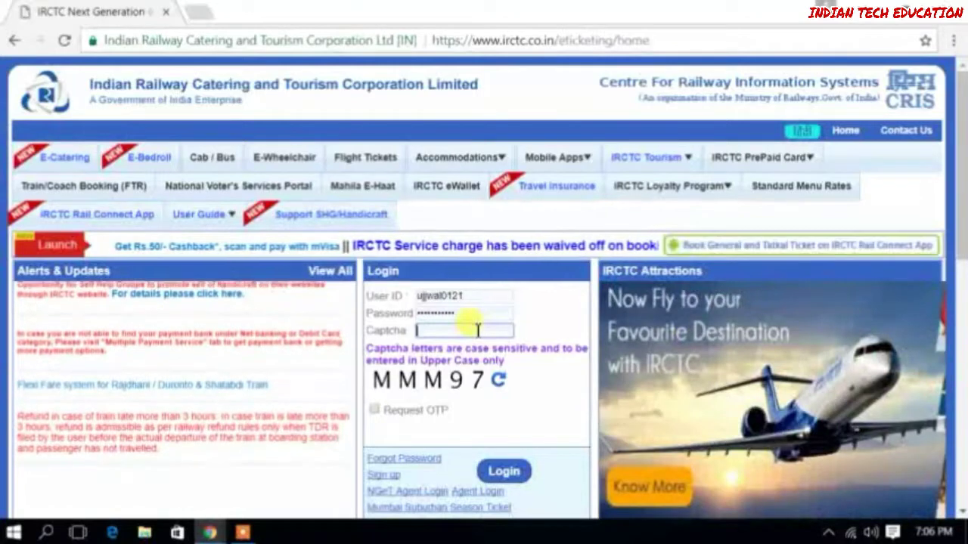
text(MMM)
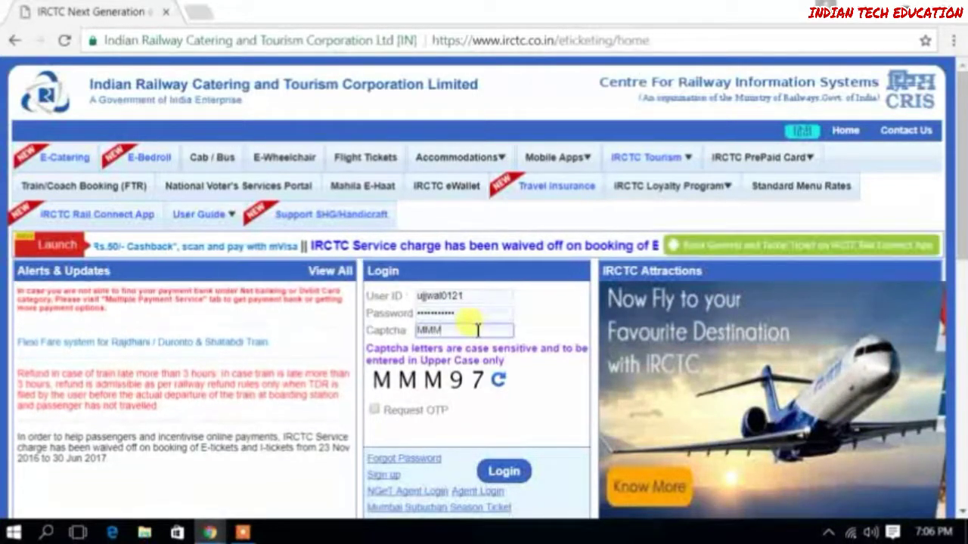
text(97)
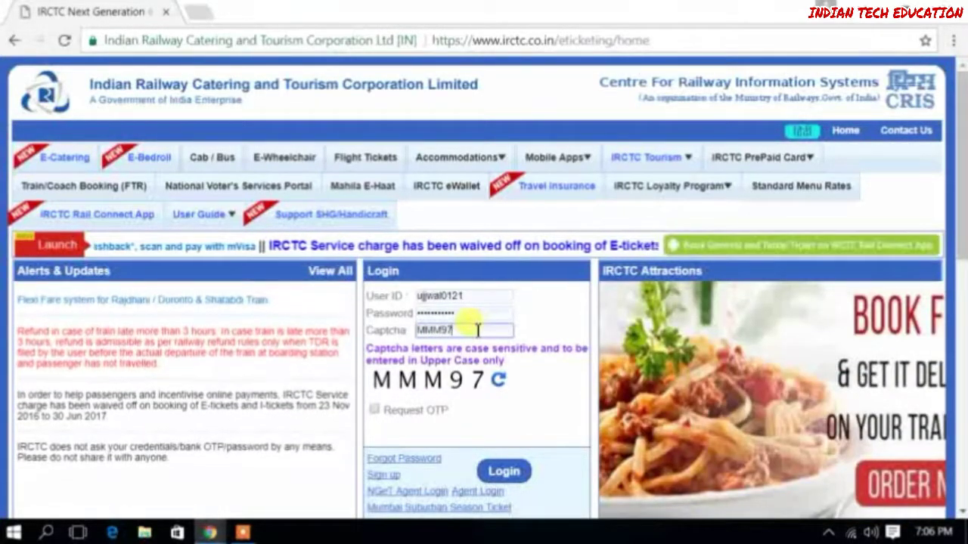
click(508, 475)
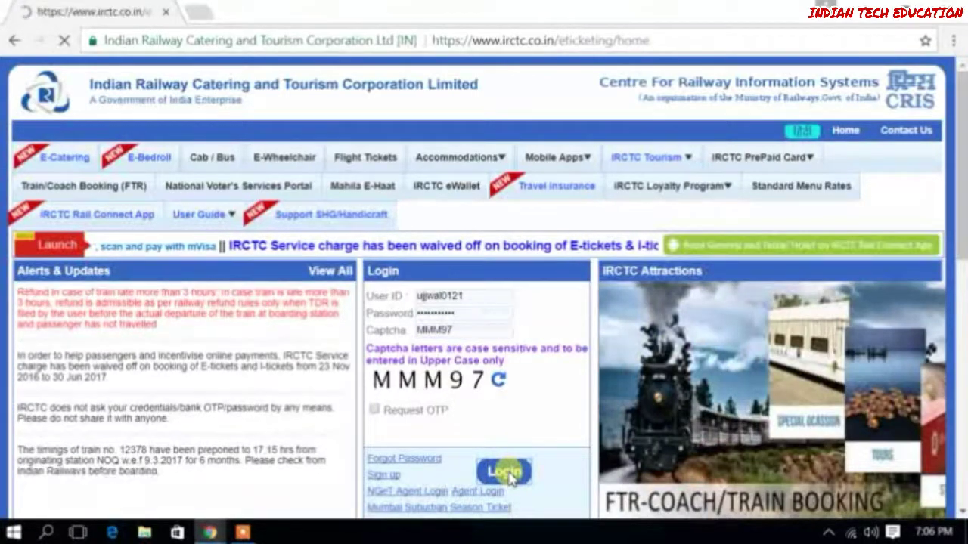
scroll(524, 406, down, 3)
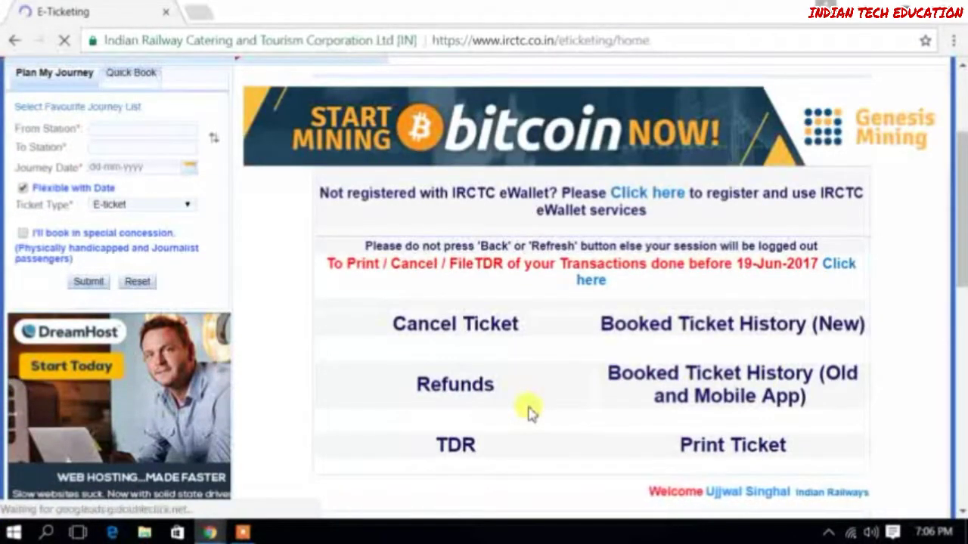
Set From Station to NEW DELHI - NDLS and To Station to MEERUT CITY - MTC
scroll(528, 412, up, 3)
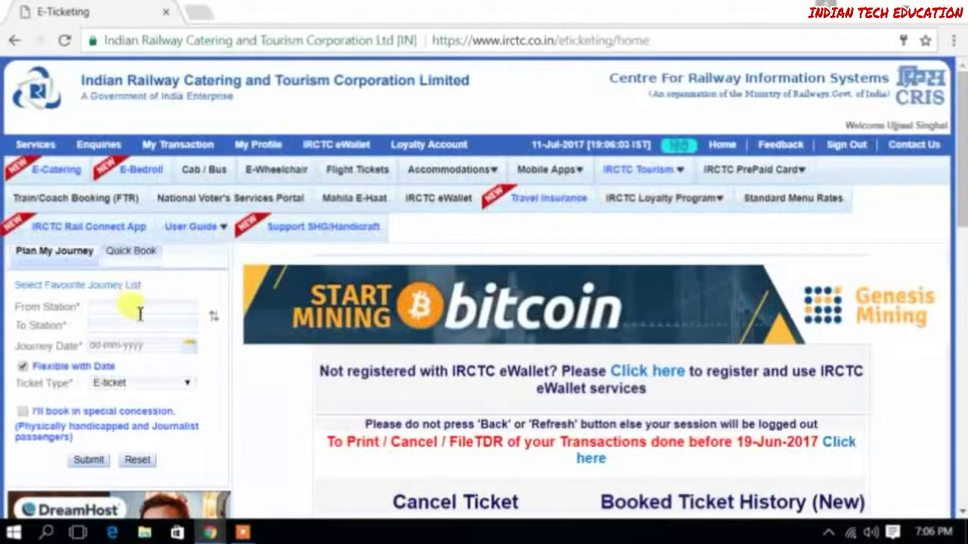
click(141, 307)
text(NEW DELHI)
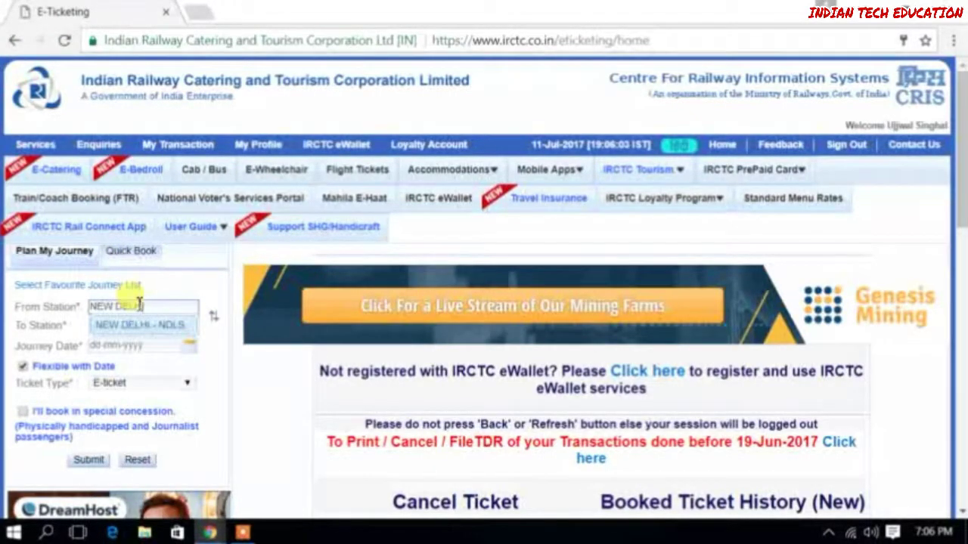
click(124, 325)
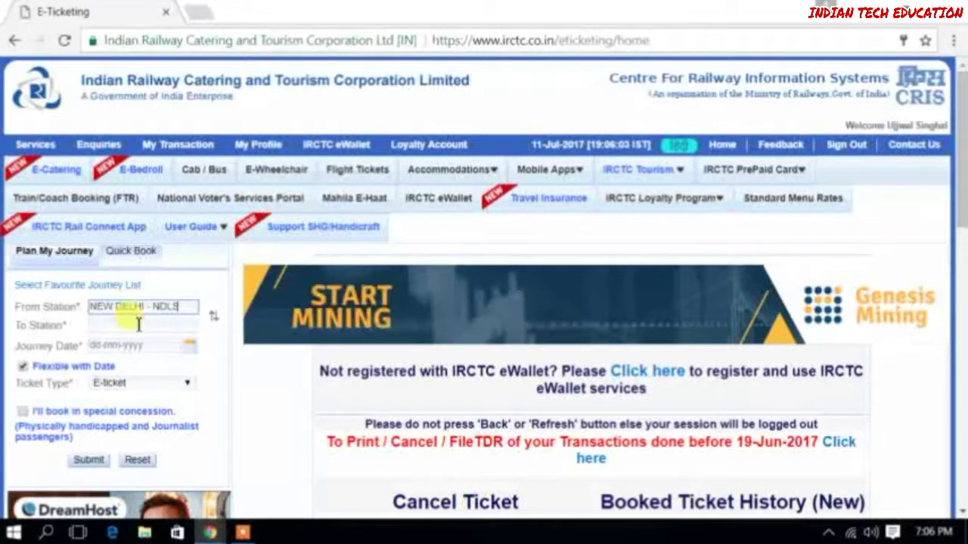
click(138, 325)
text(MEERUT)
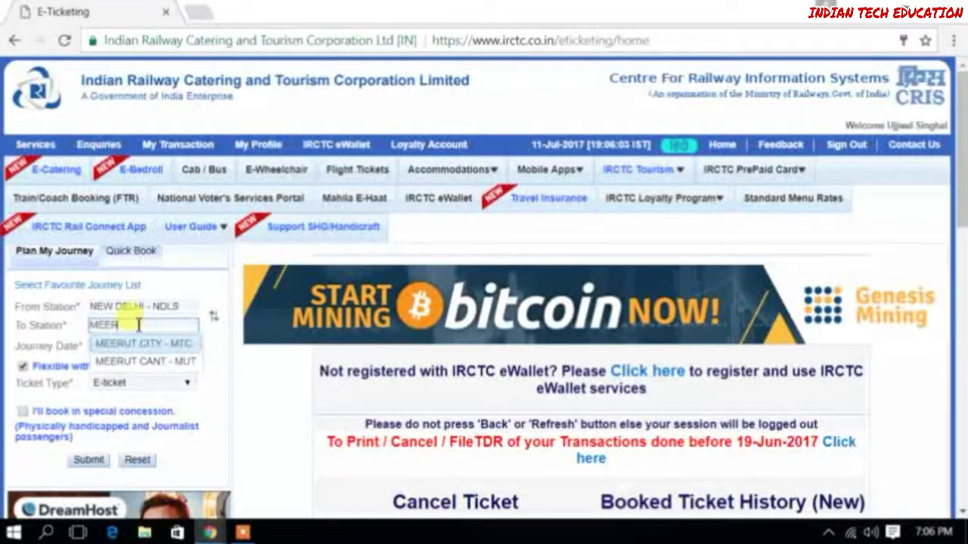
key(Return)
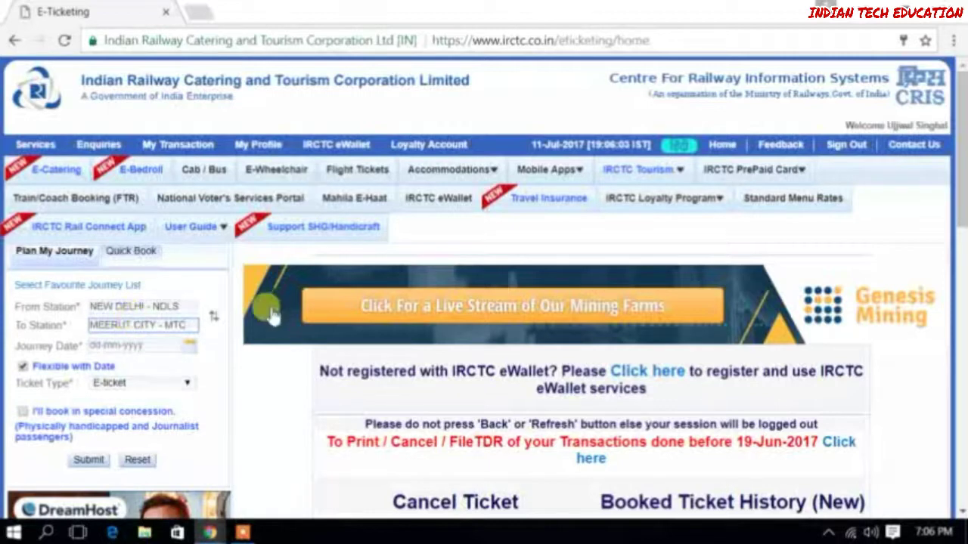
Pick 25 August 2017 as the journey date and submit the train search
click(189, 345)
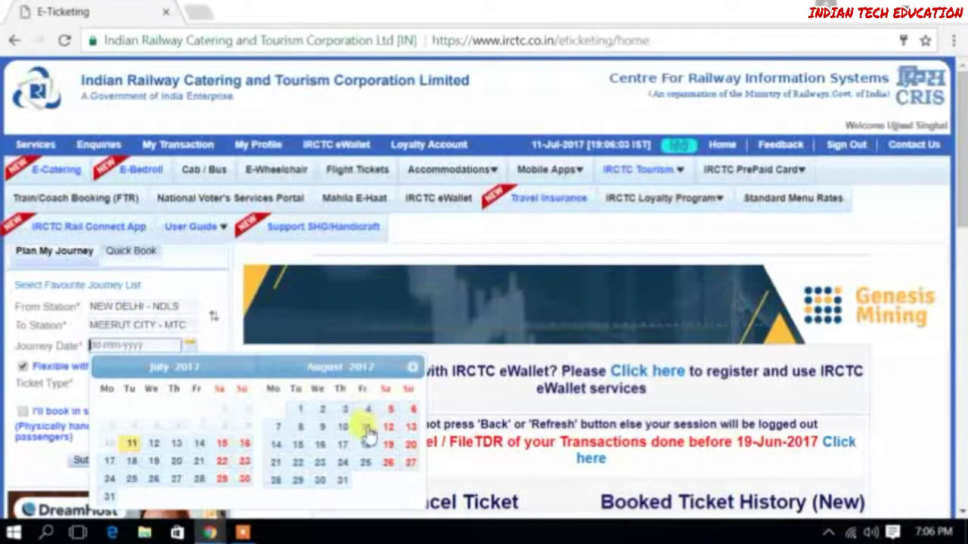
click(365, 463)
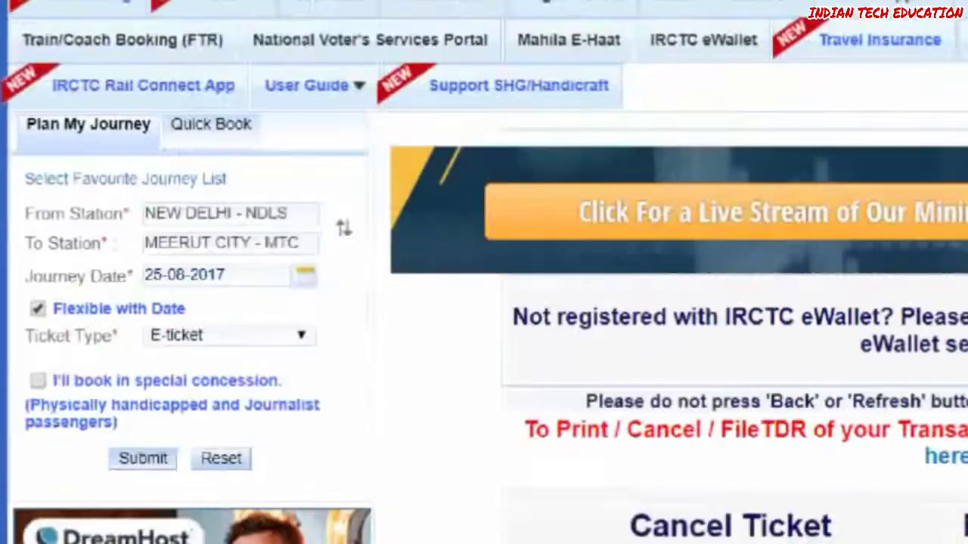
click(179, 457)
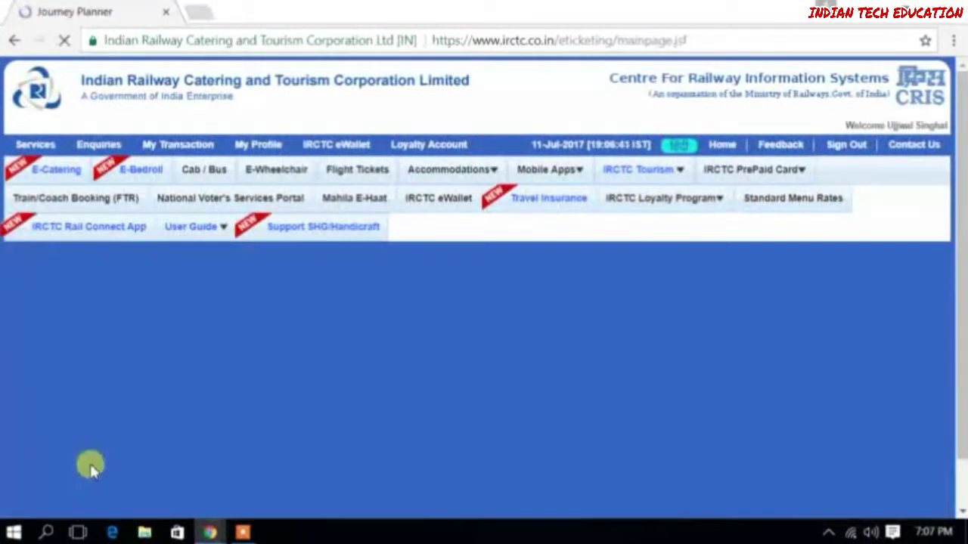
Show 3A availability for 19031 HARIDWAR MAIL: RLWL7/WL7 on 25-8-2017, fare 495
scroll(629, 391, down, 10)
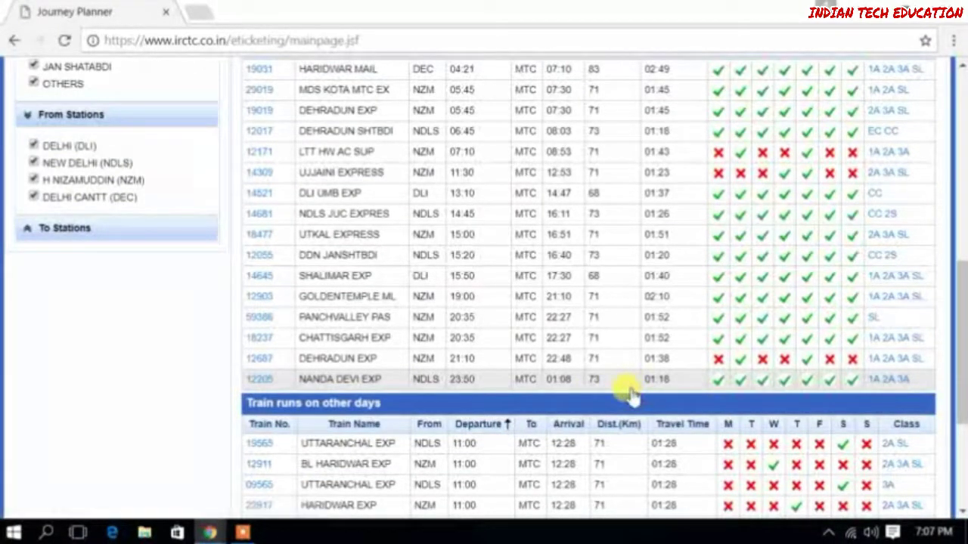
scroll(420, 325, up, 3)
scroll(422, 321, down, 1)
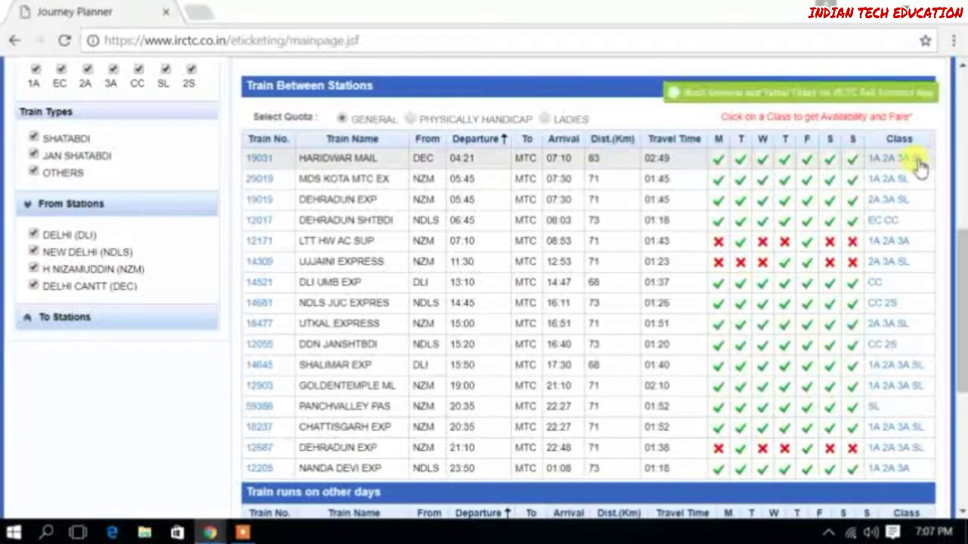
click(903, 161)
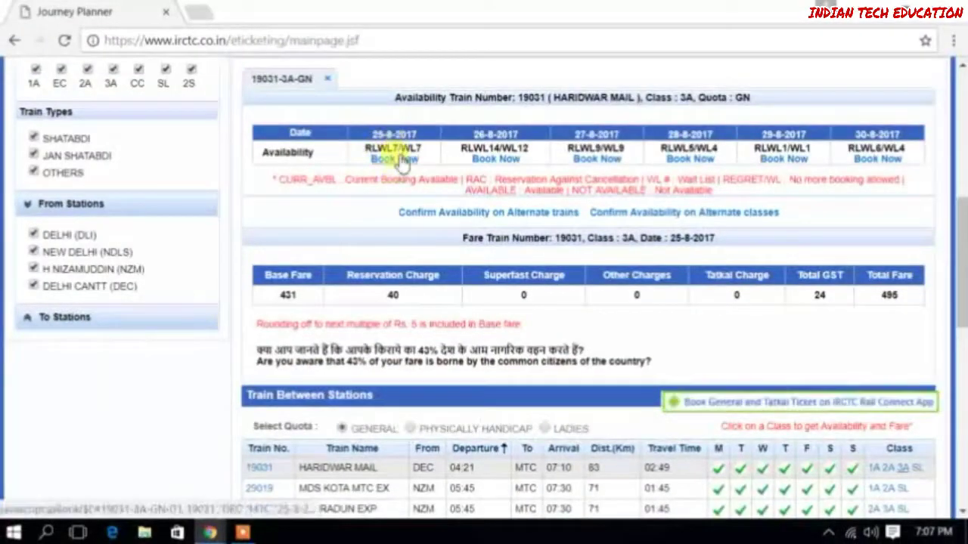
Book HARIDWAR MAIL for 25-8-2017, accepting the different boarding station, to list CNF alternate trains
click(408, 165)
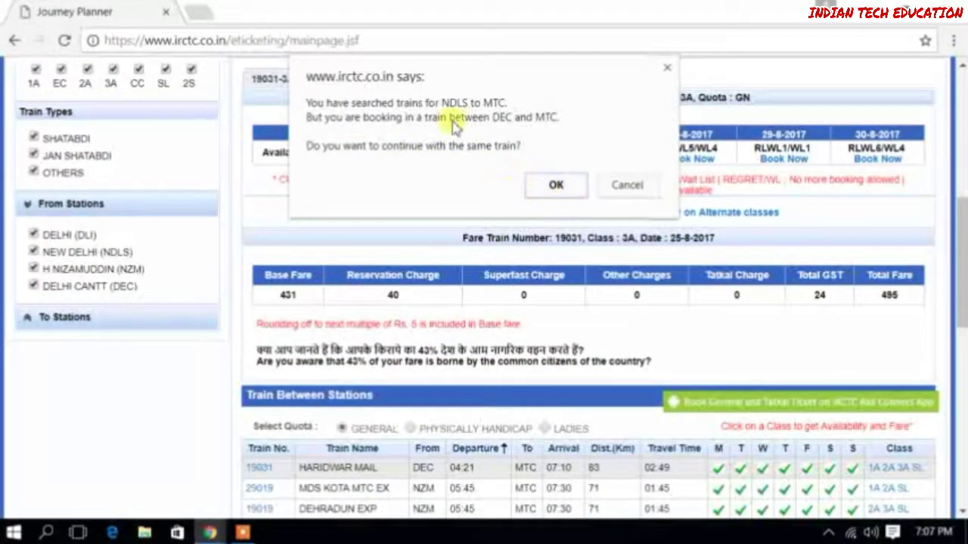
click(556, 185)
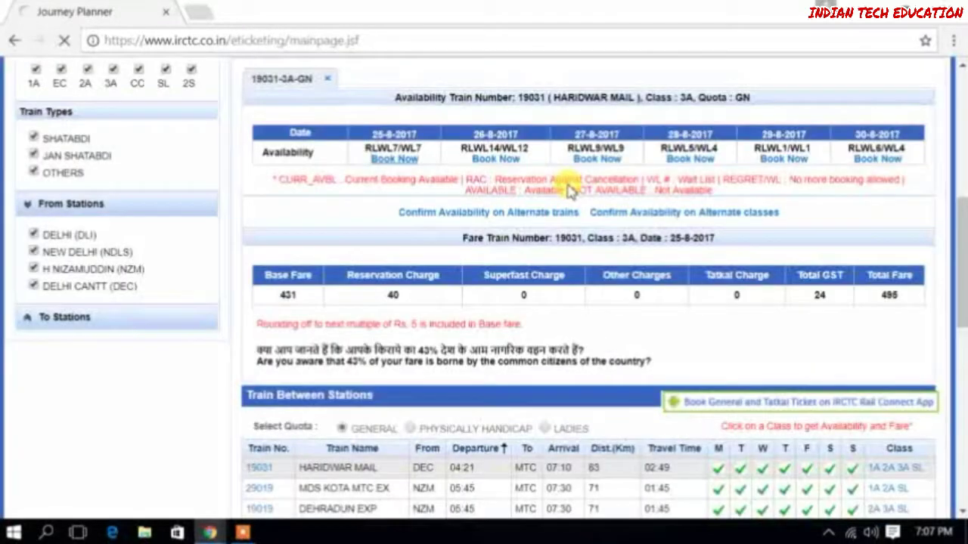
Book 12171 LTT HW AC SUP for 25-8-2017, accepting boarding at NZM
mouse_move(601, 189)
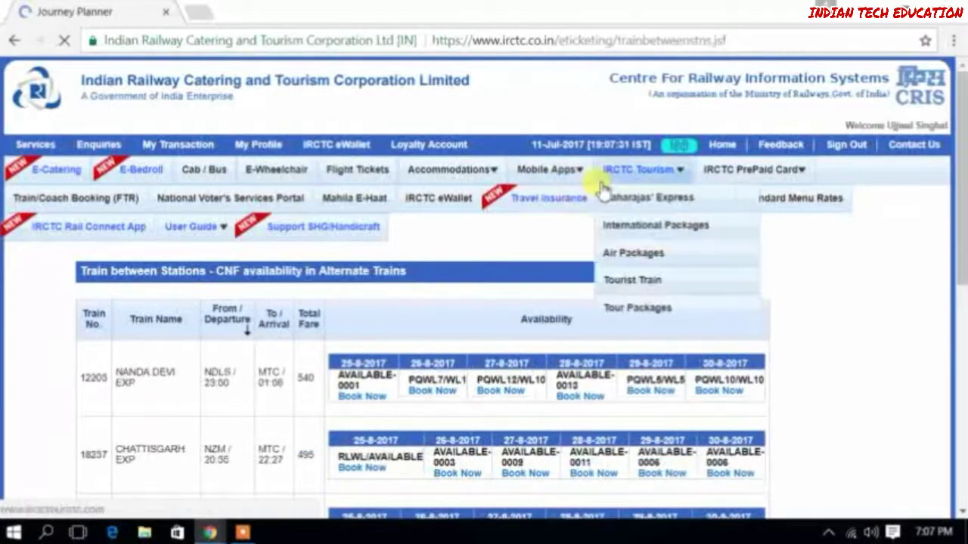
scroll(567, 217, down, 1)
scroll(346, 292, down, 2)
scroll(389, 266, up, 2)
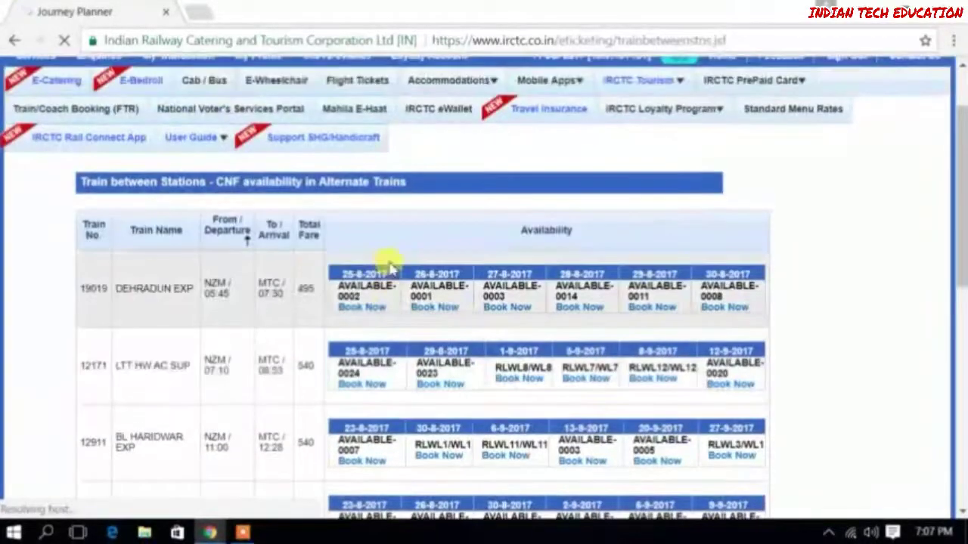
scroll(390, 265, down, 1)
scroll(393, 271, down, 1)
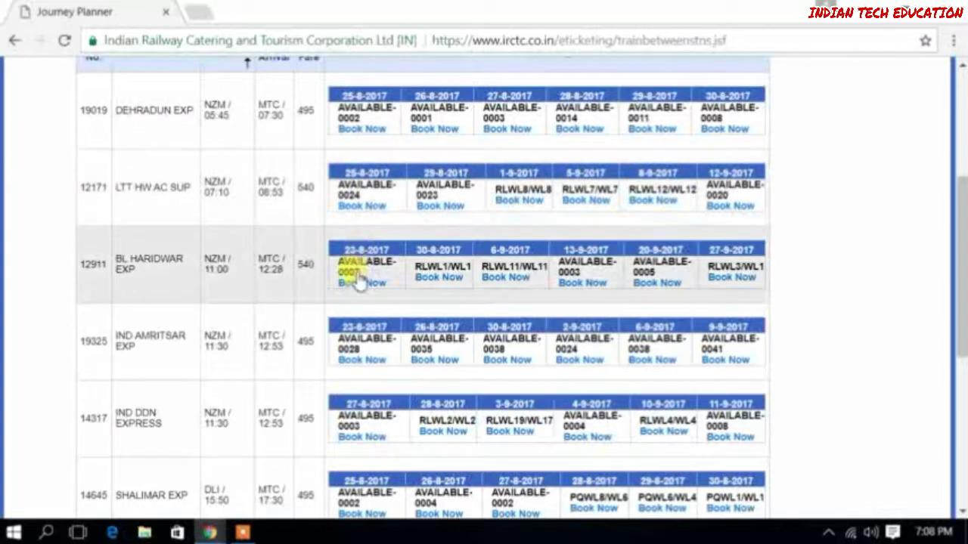
scroll(359, 352, down, 2)
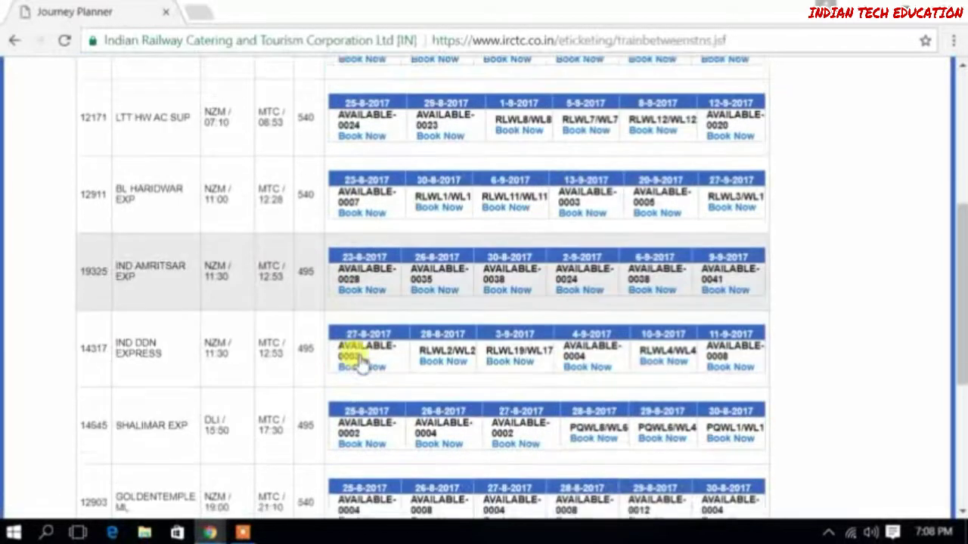
scroll(384, 412, down, 2)
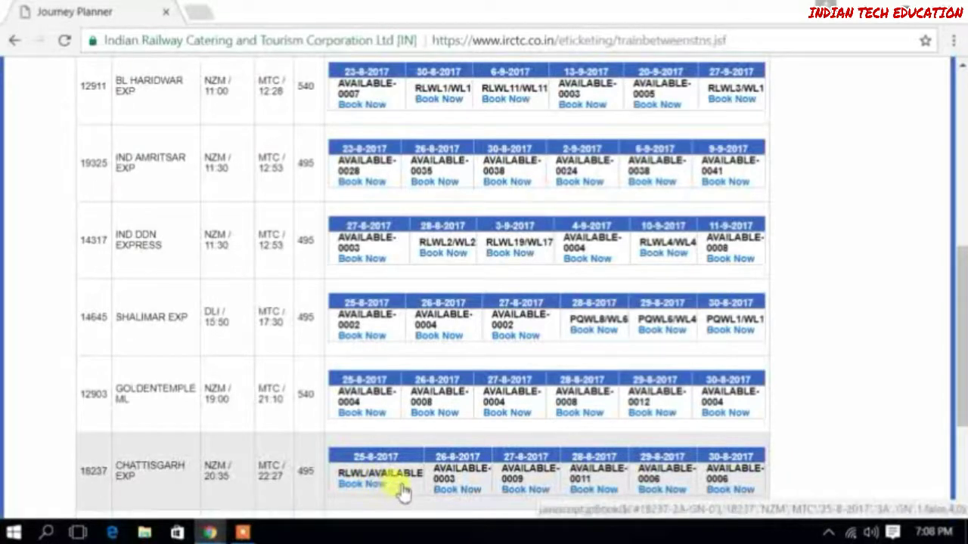
scroll(400, 480, down, 2)
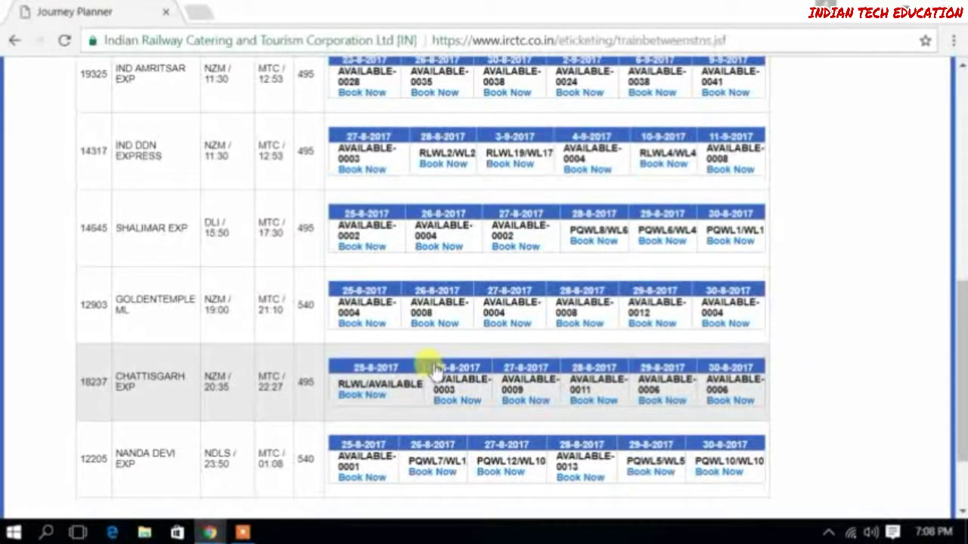
scroll(434, 369, up, 8)
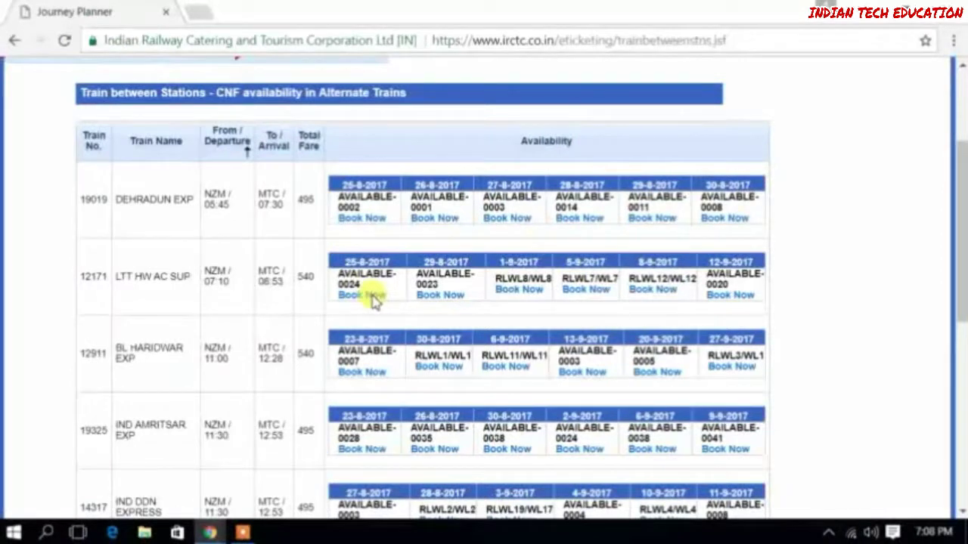
click(372, 296)
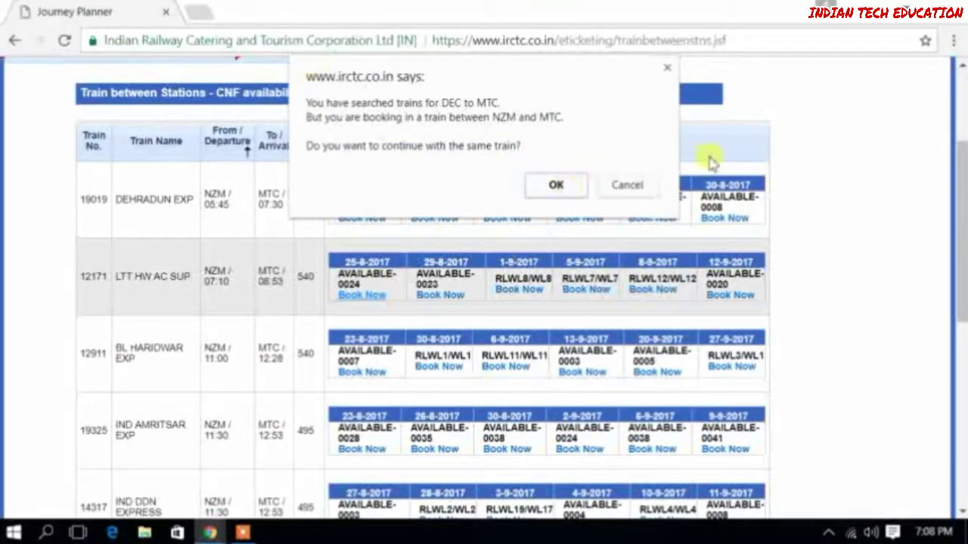
click(556, 186)
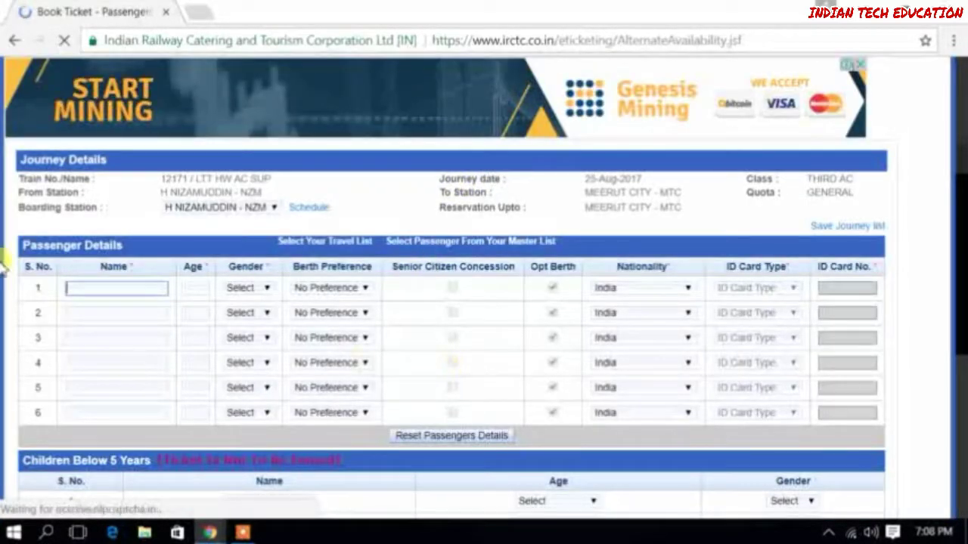
scroll(569, 347, down, 20)
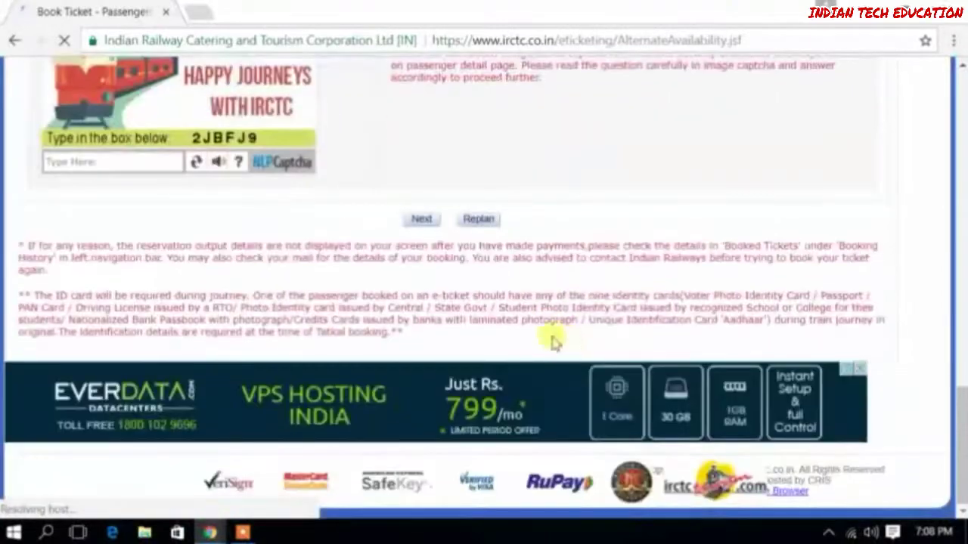
scroll(539, 238, up, 15)
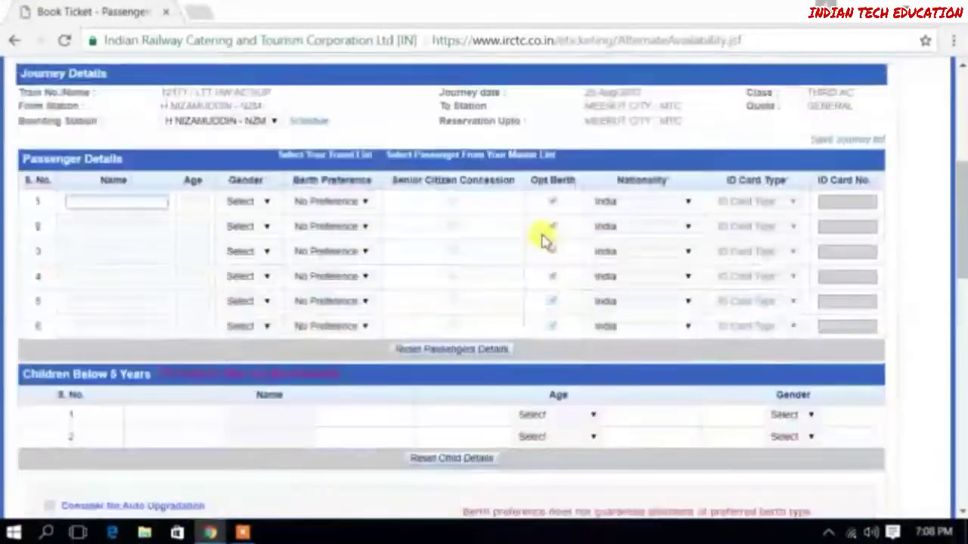
scroll(539, 233, up, 2)
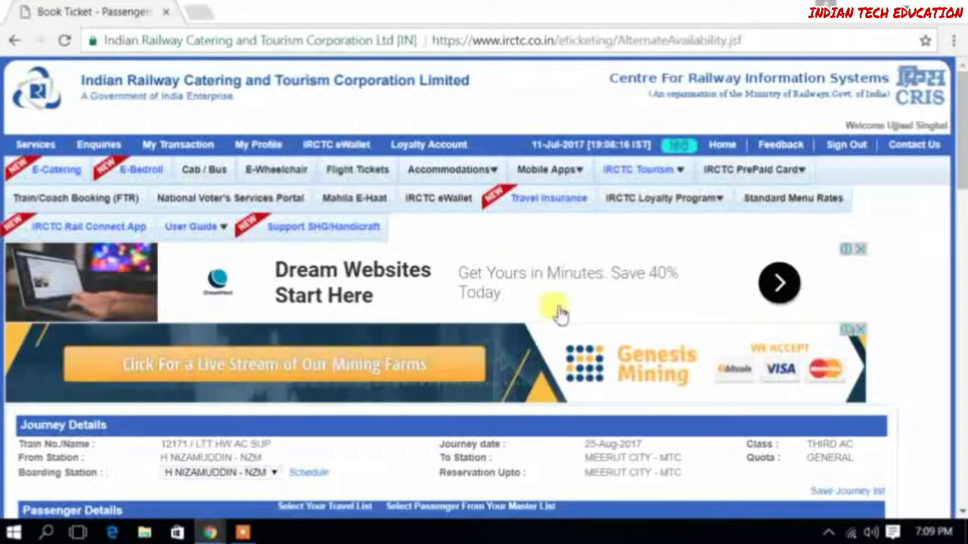
scroll(557, 312, down, 2)
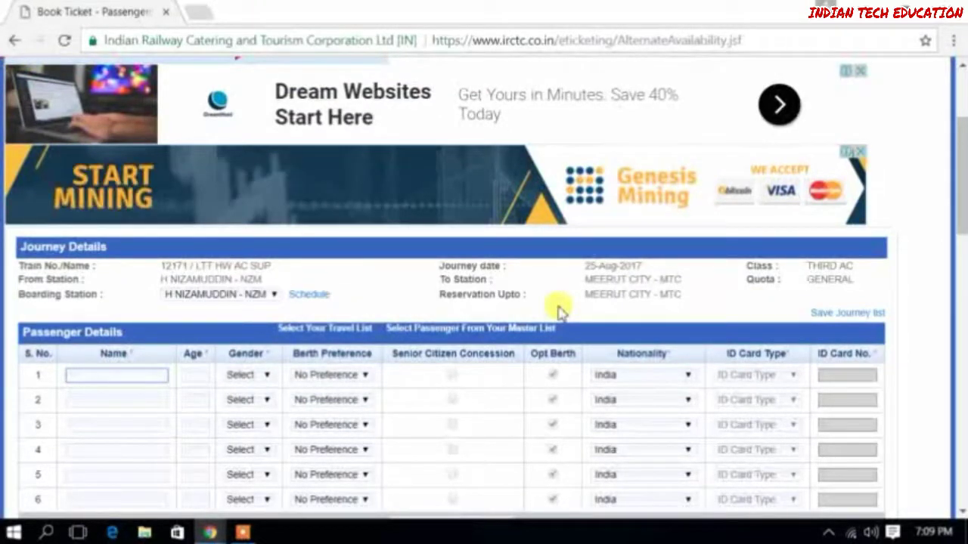
scroll(432, 447, down, 3)
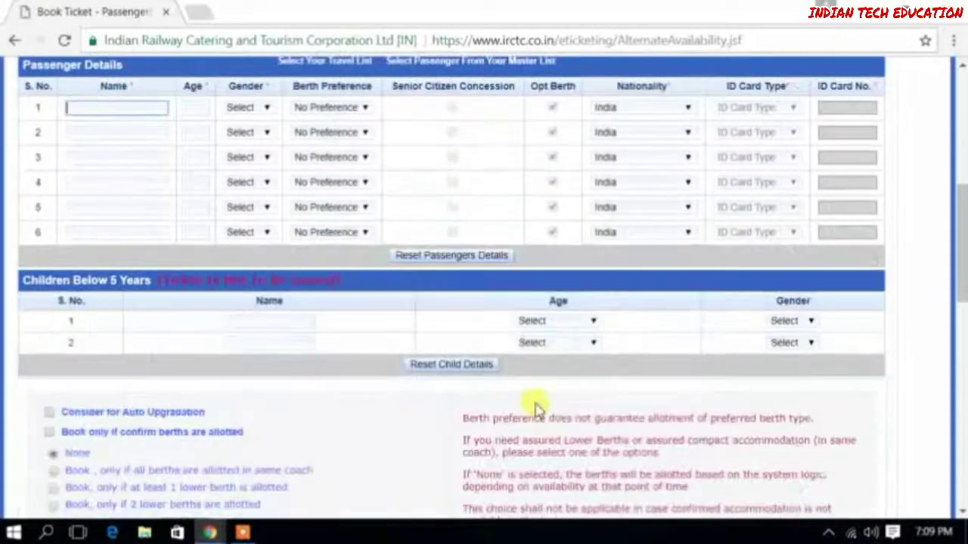